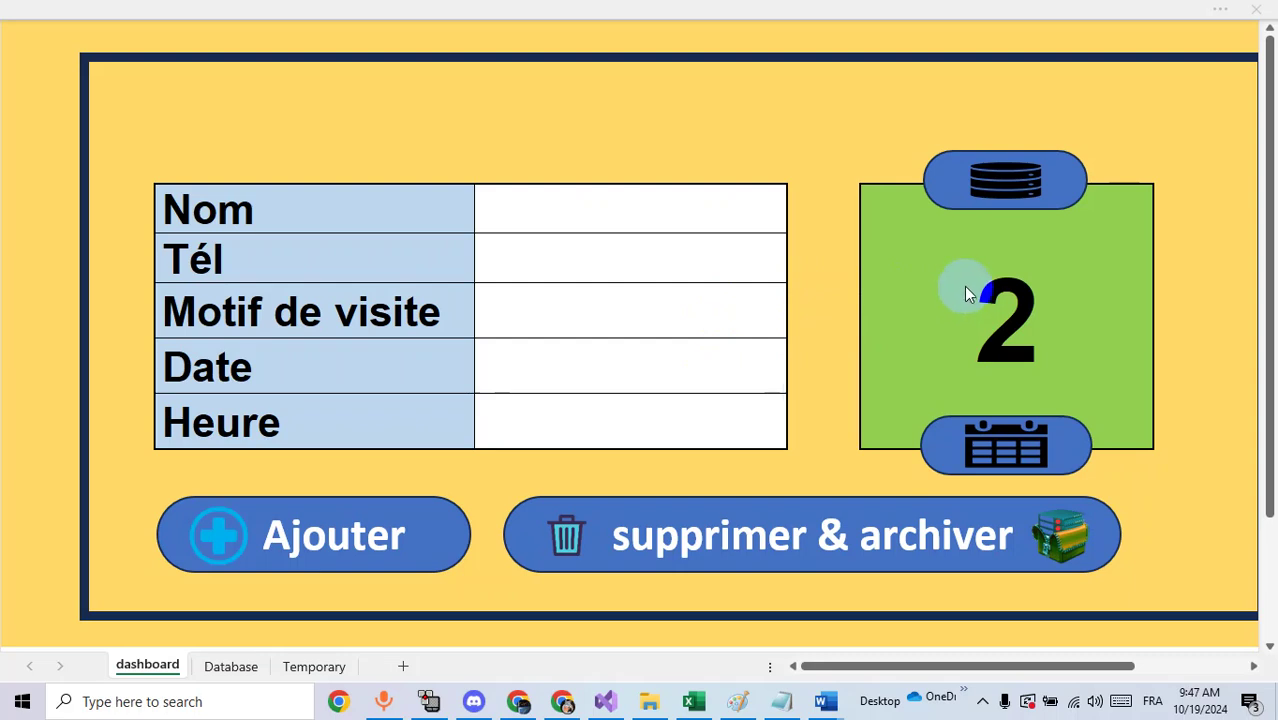
- Enter a new visitor's name, phone number and reason 'achat' in the form, then submit it
{"action": "left_click", "coordinate": [628, 296]}
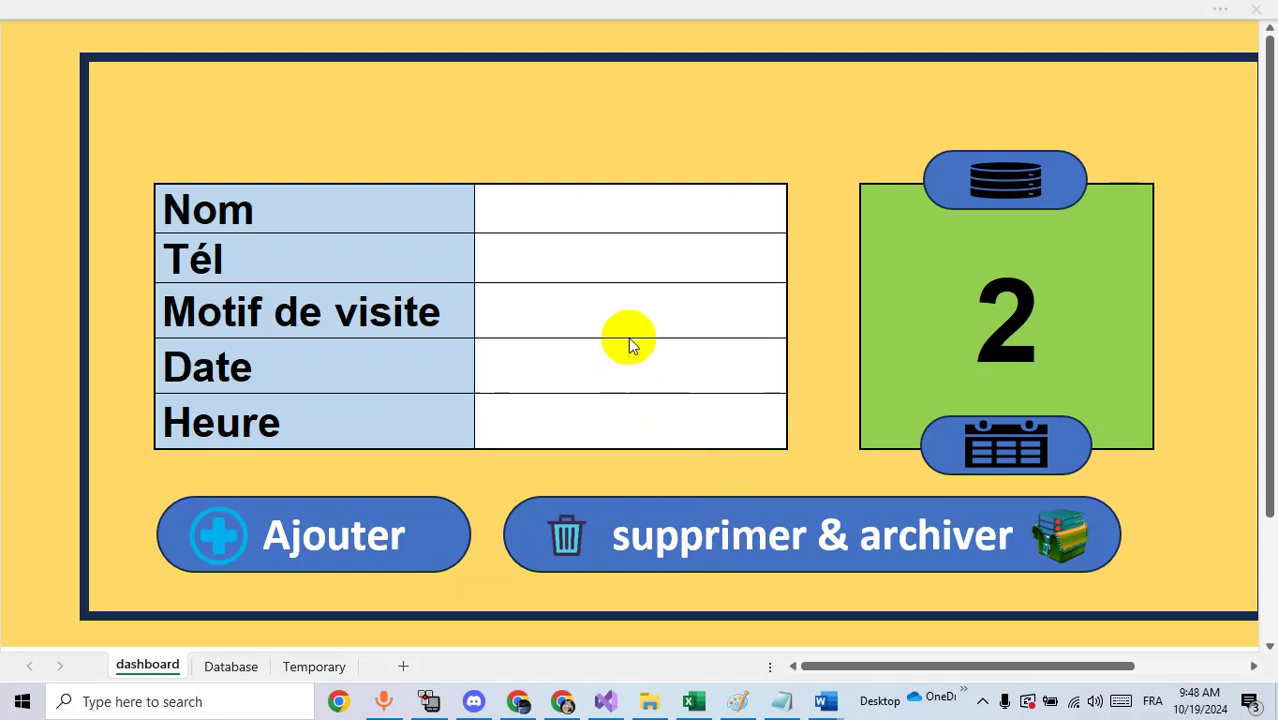
{"action": "left_click", "coordinate": [630, 215]}
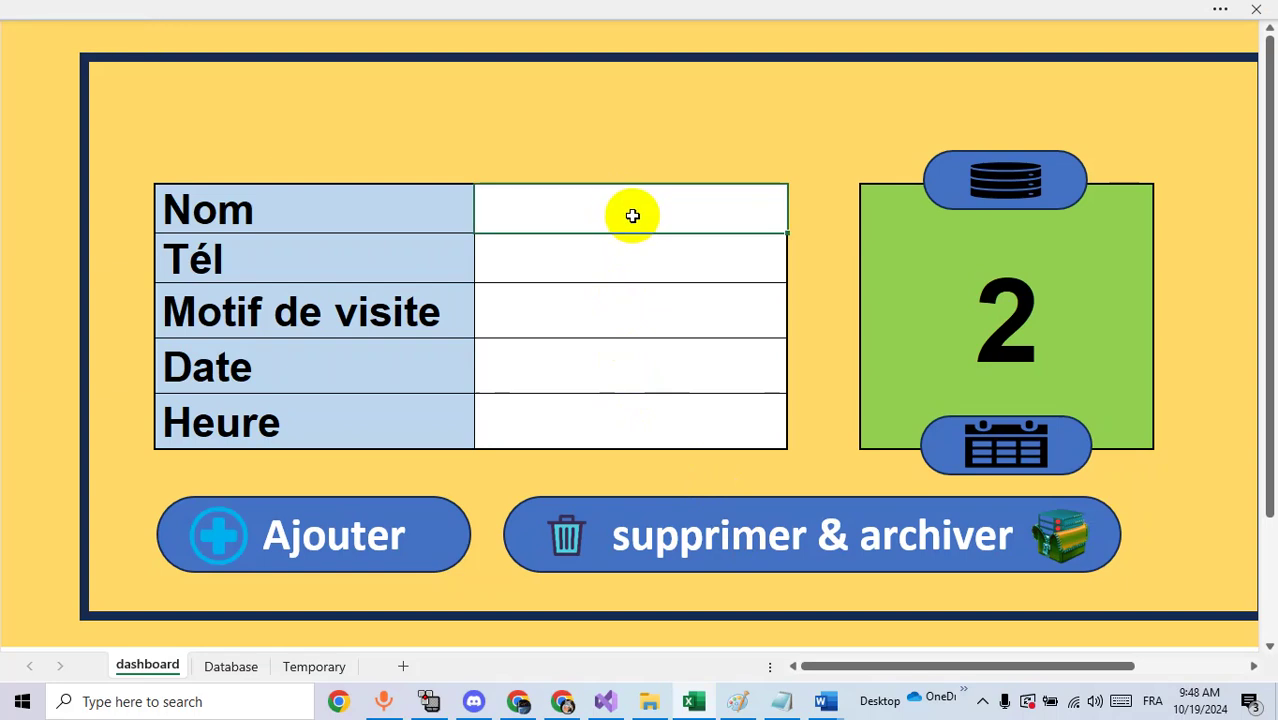
{"action": "type", "text": "jack"}
{"action": "key", "text": "Return"}
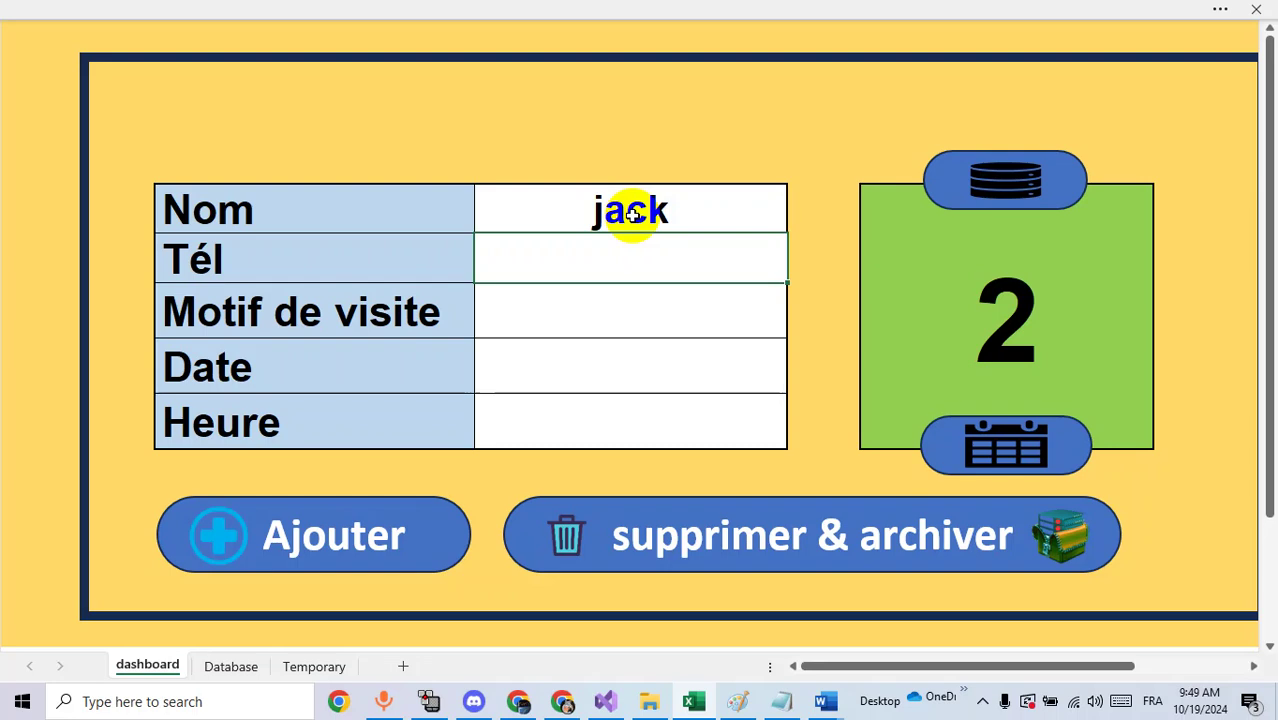
{"action": "type", "text": "01234568974"}
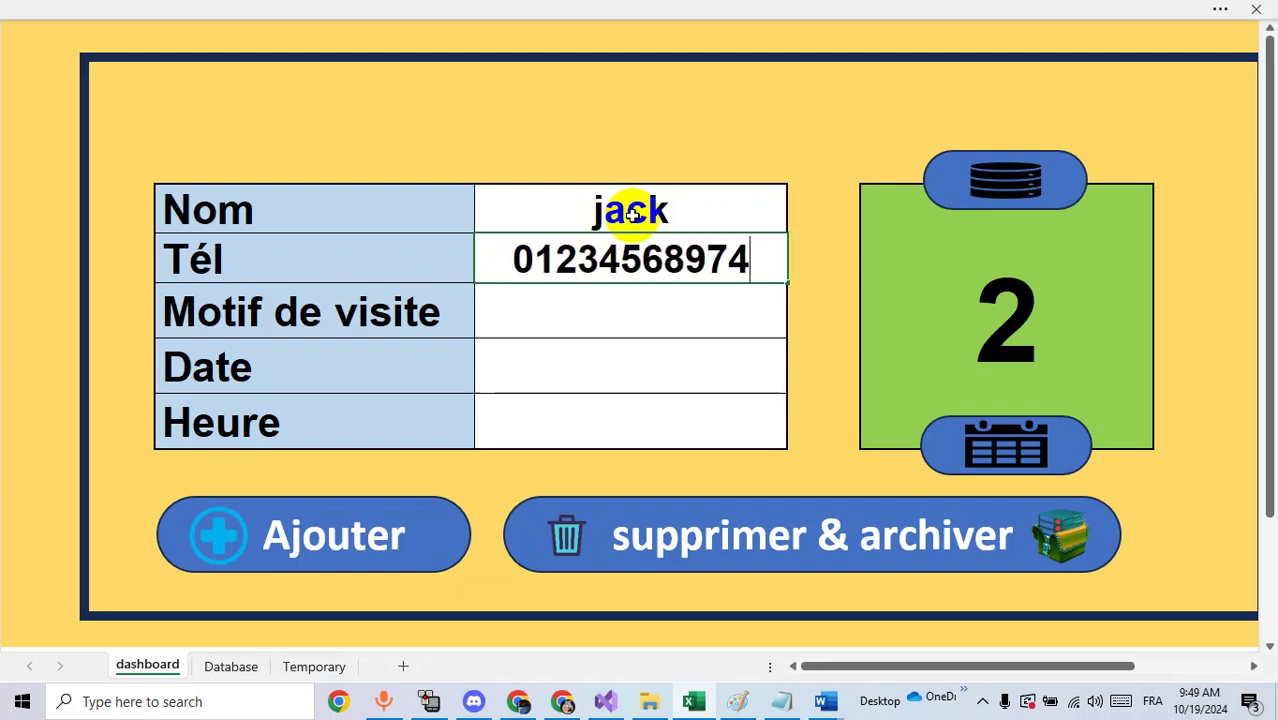
{"action": "key", "text": "Return"}
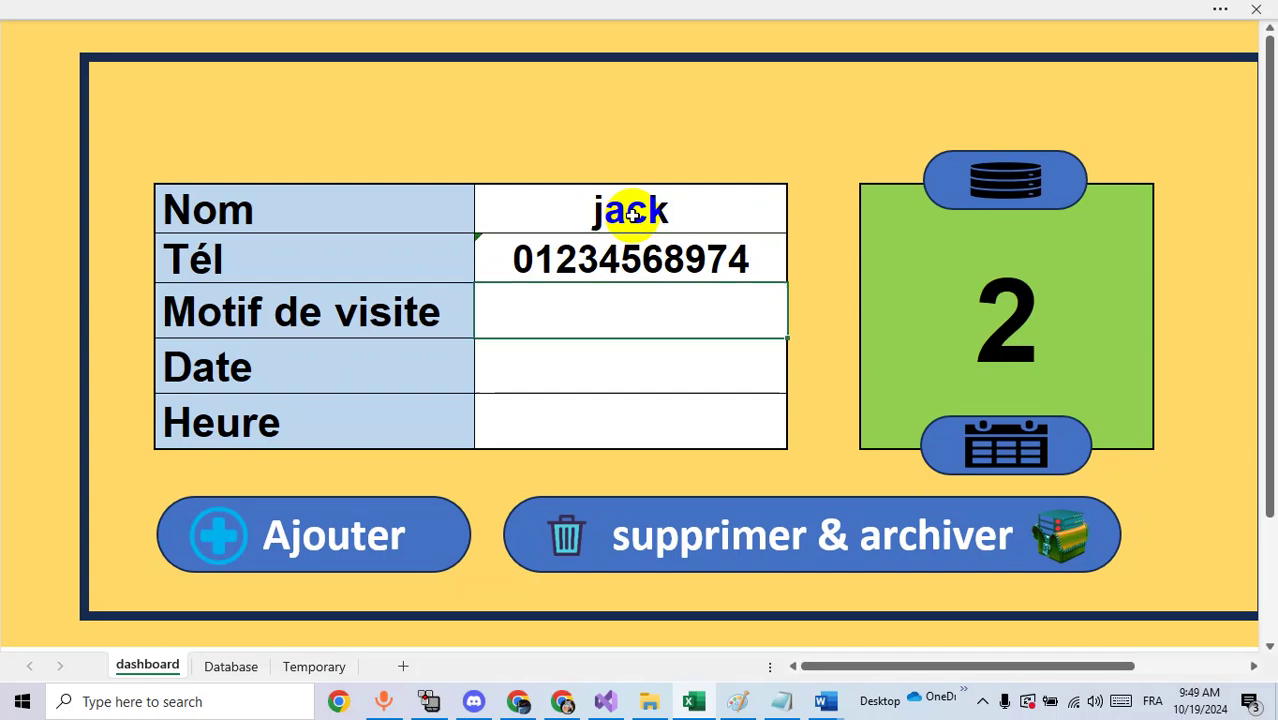
{"action": "type", "text": "achat"}
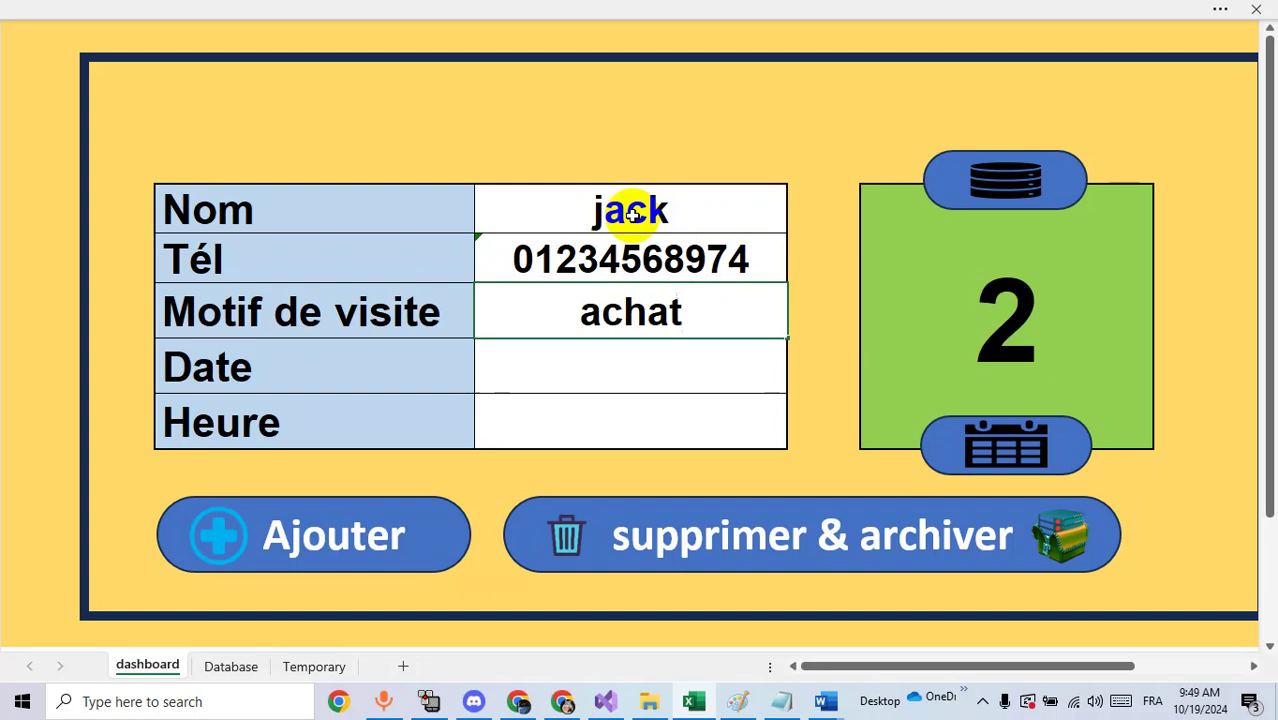
{"action": "key", "text": "Return"}
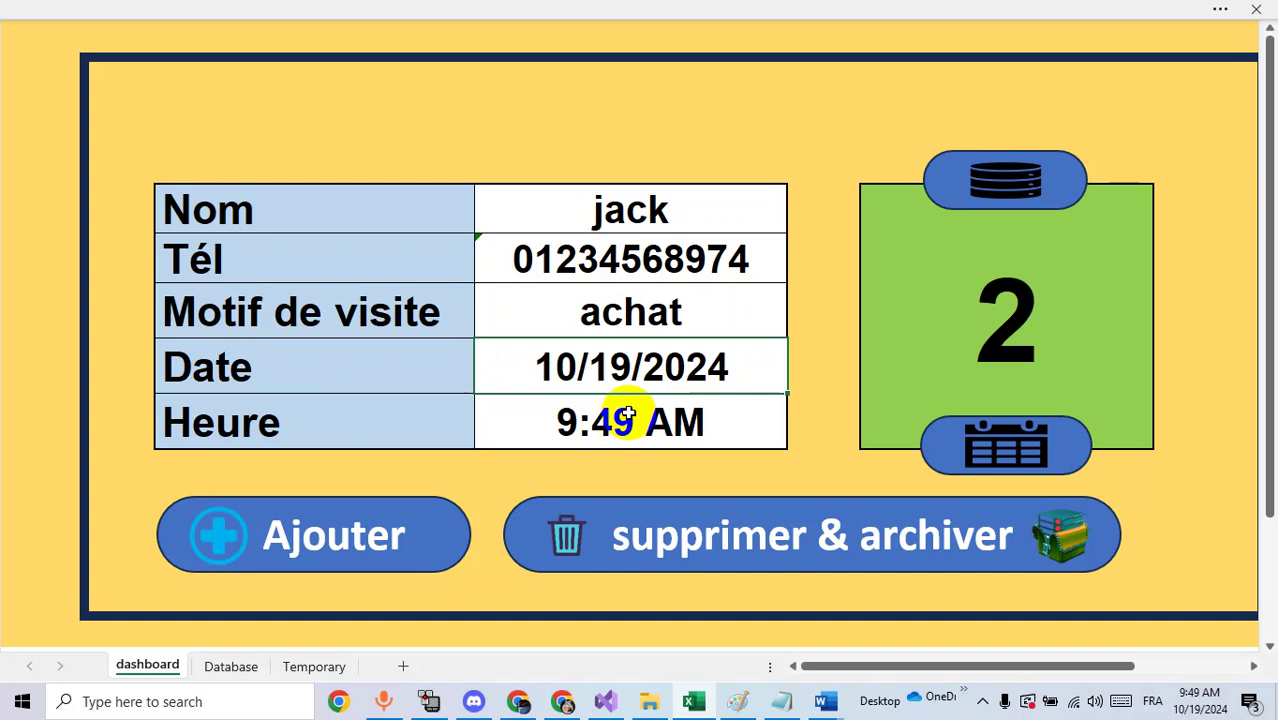
{"action": "left_click", "coordinate": [388, 523]}
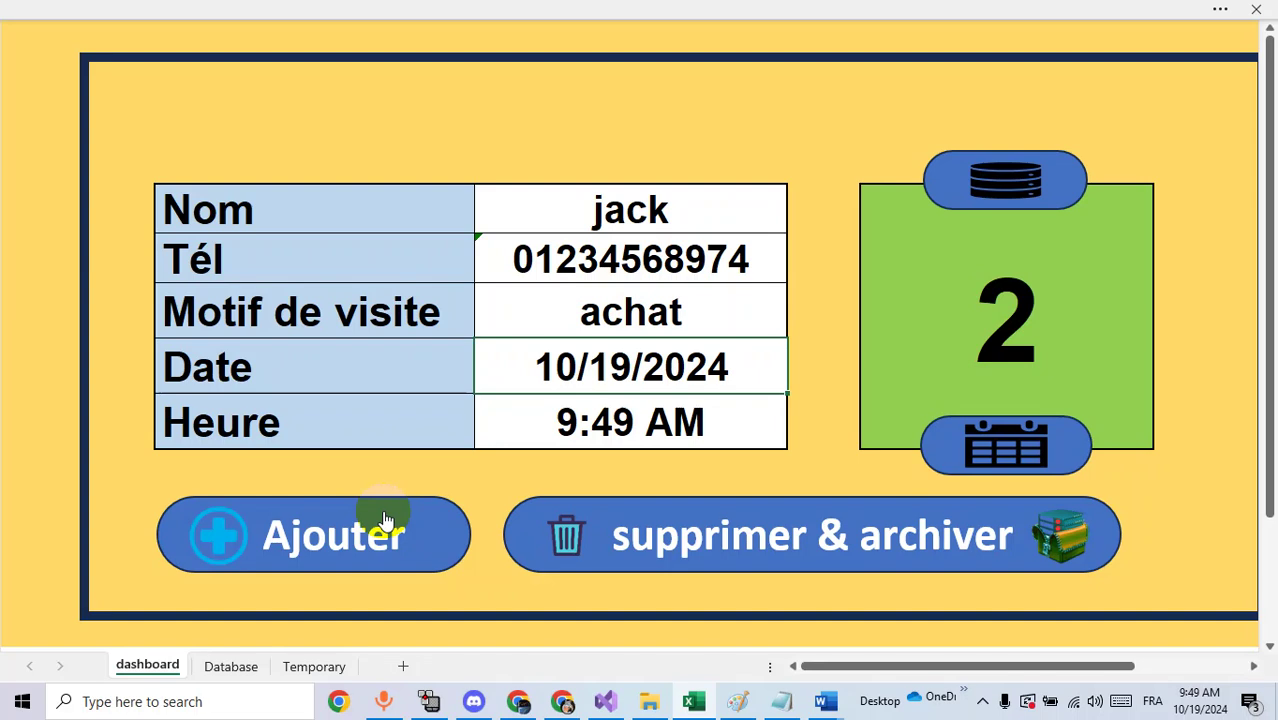
- Save the entry with Ajouter so the form clears and the count reads 3
{"action": "left_click", "coordinate": [388, 521]}
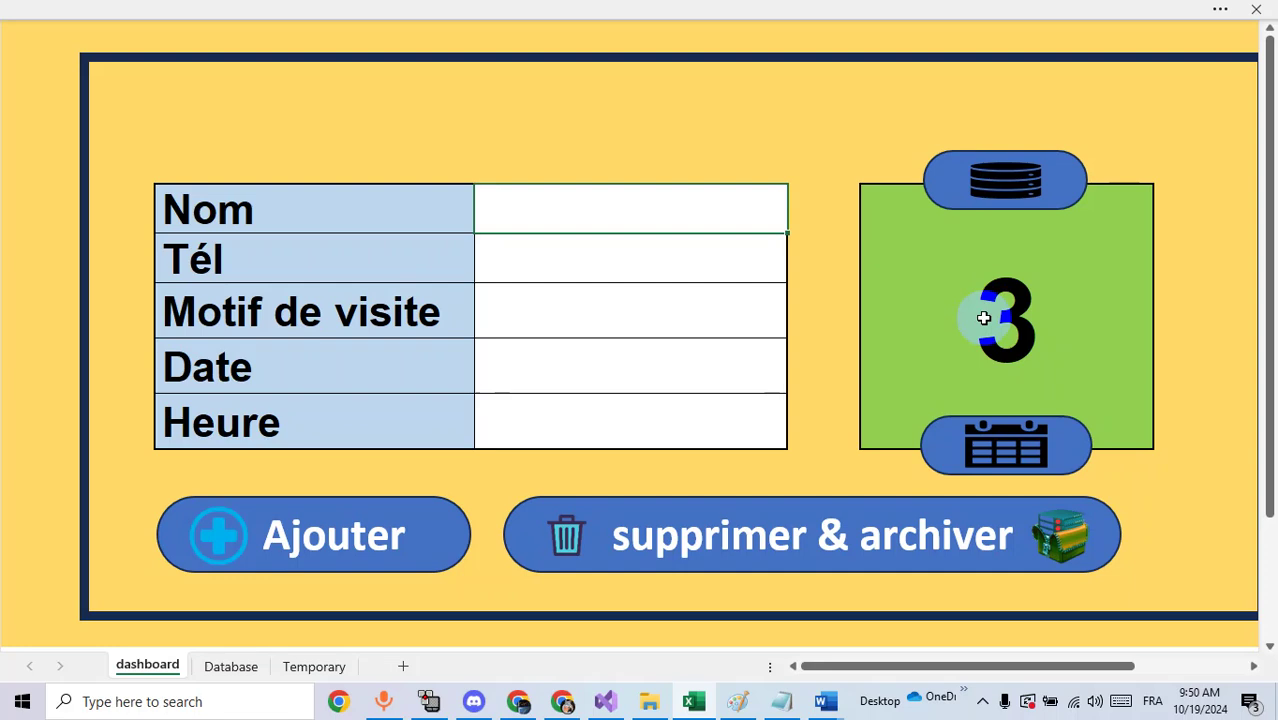
{"action": "left_click", "coordinate": [1010, 182]}
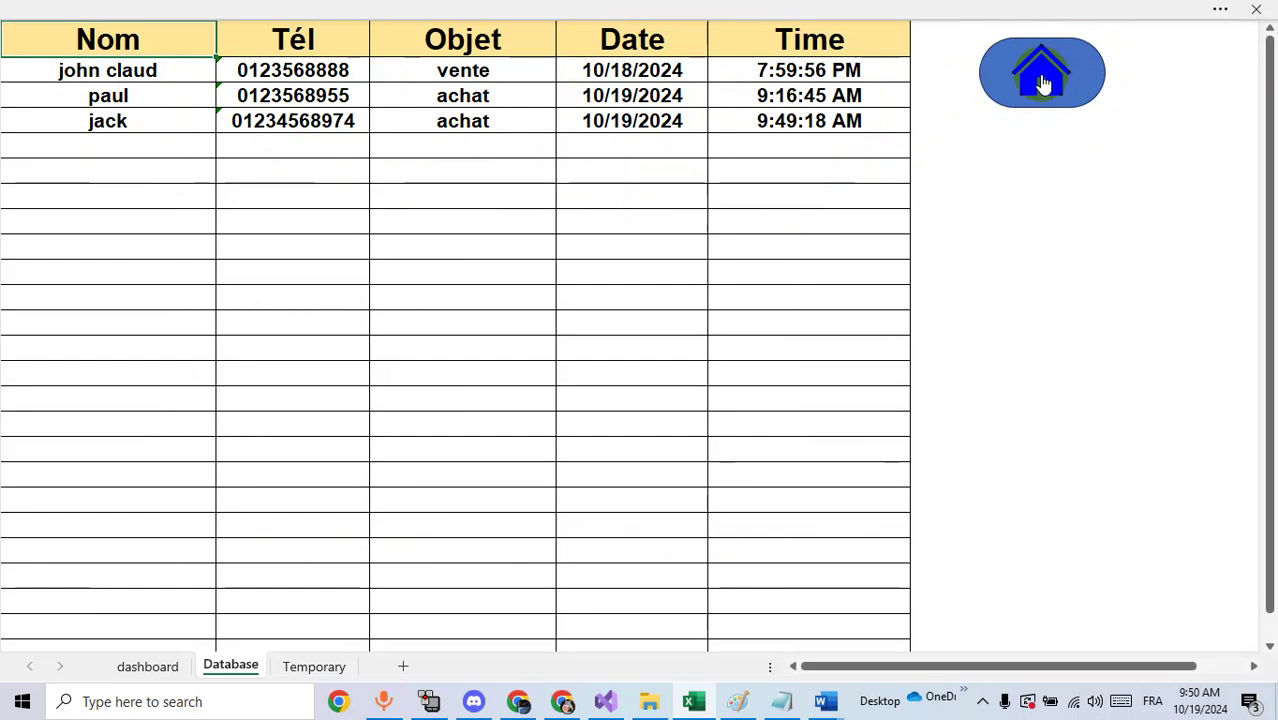
{"action": "left_click", "coordinate": [1043, 84]}
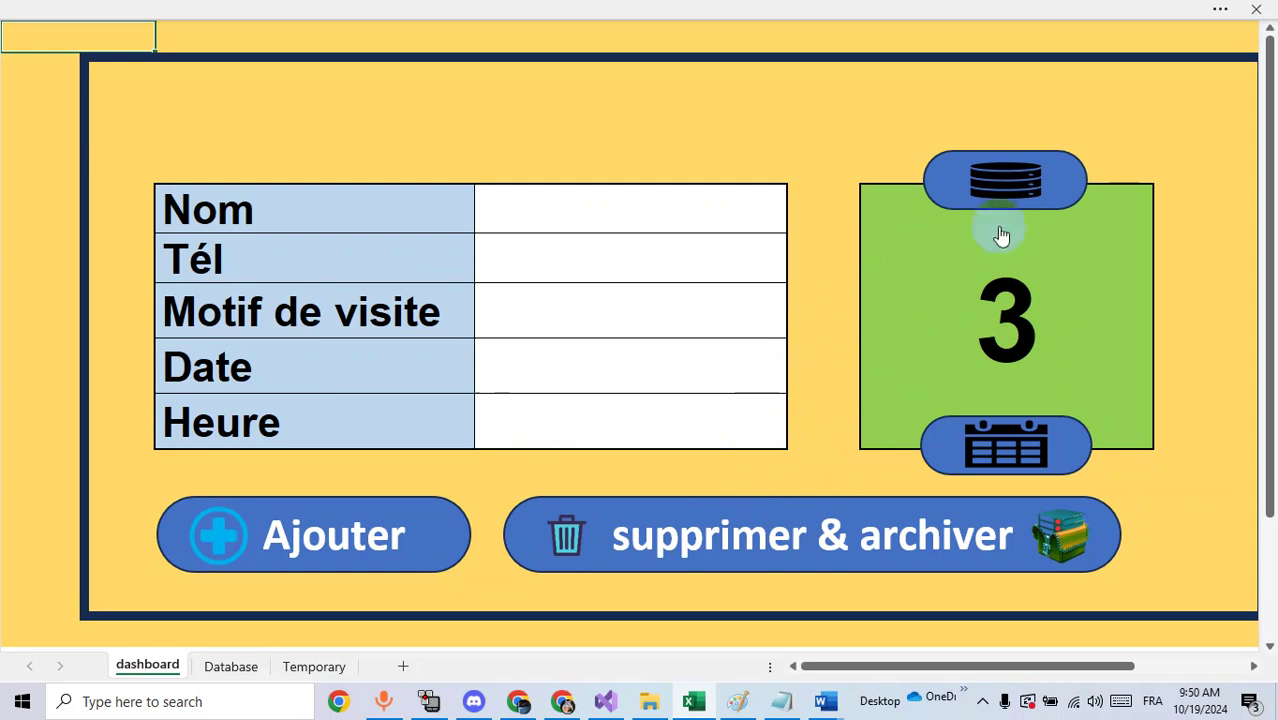
{"action": "left_click", "coordinate": [995, 185]}
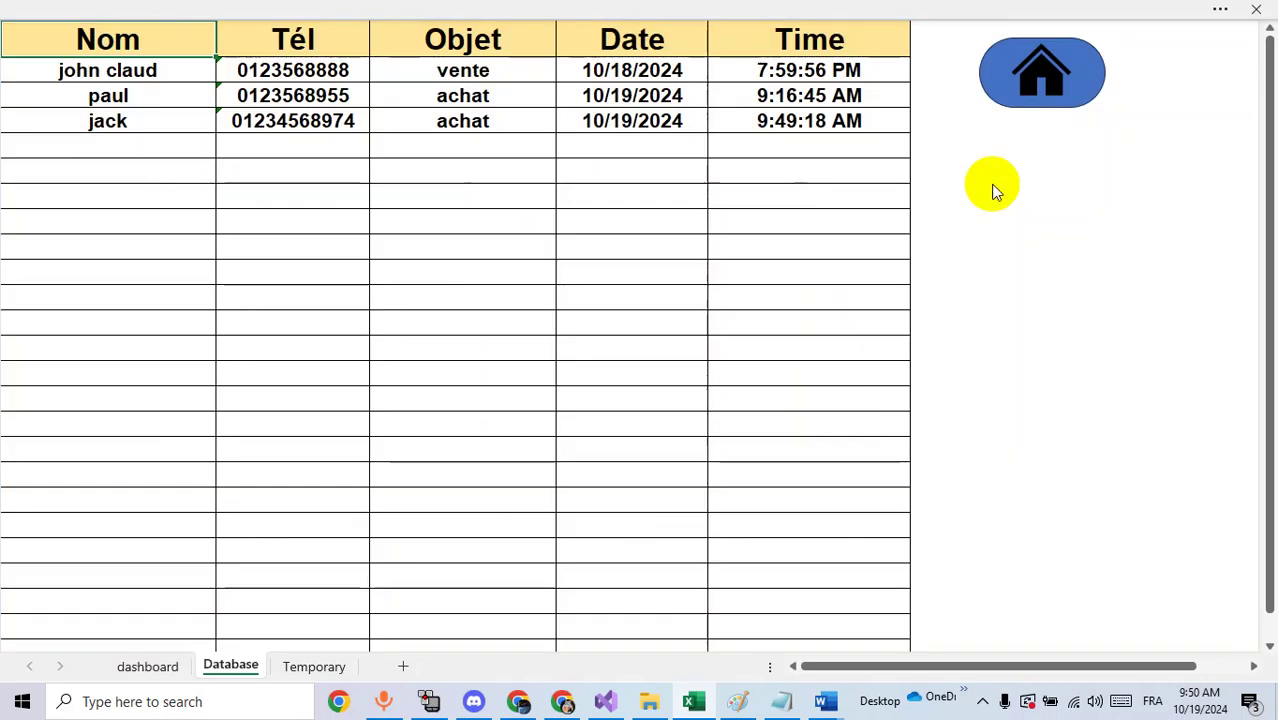
{"action": "left_click", "coordinate": [1018, 95]}
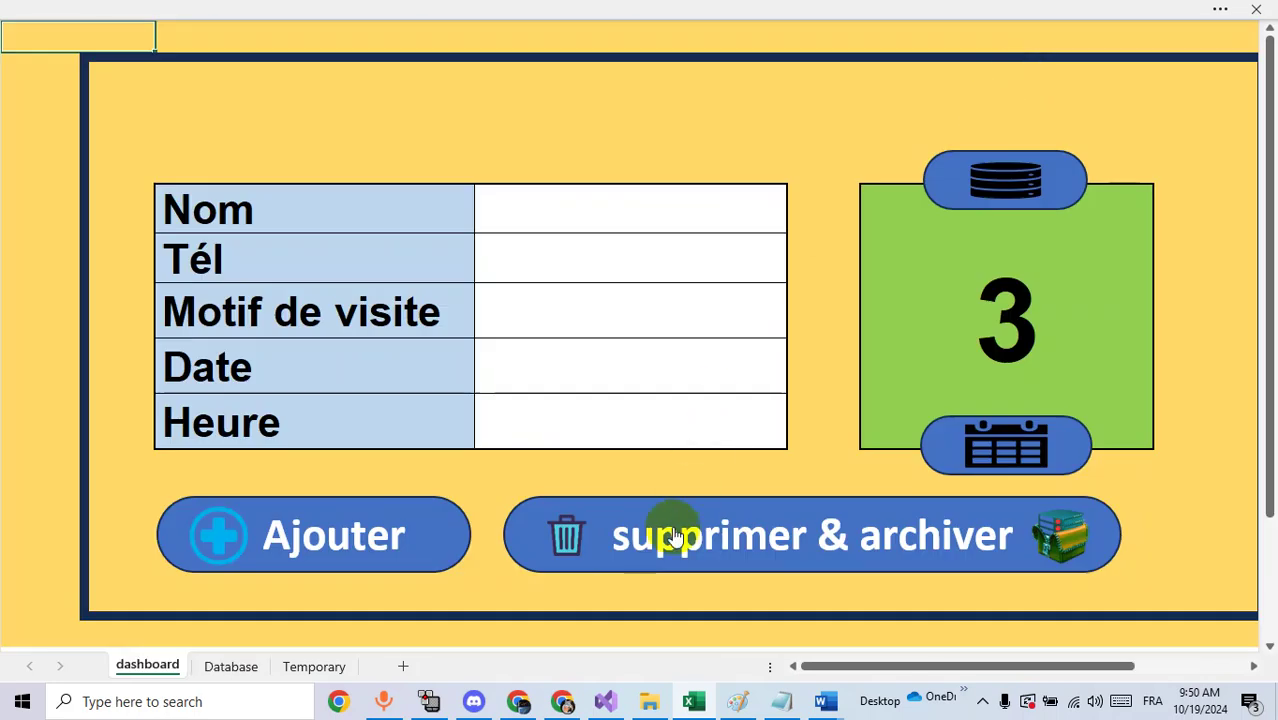
- Try supprimer & archiver with a misspelled visitor name and dismiss the 'Visiteur introuvable' warning
{"action": "left_click", "coordinate": [747, 535]}
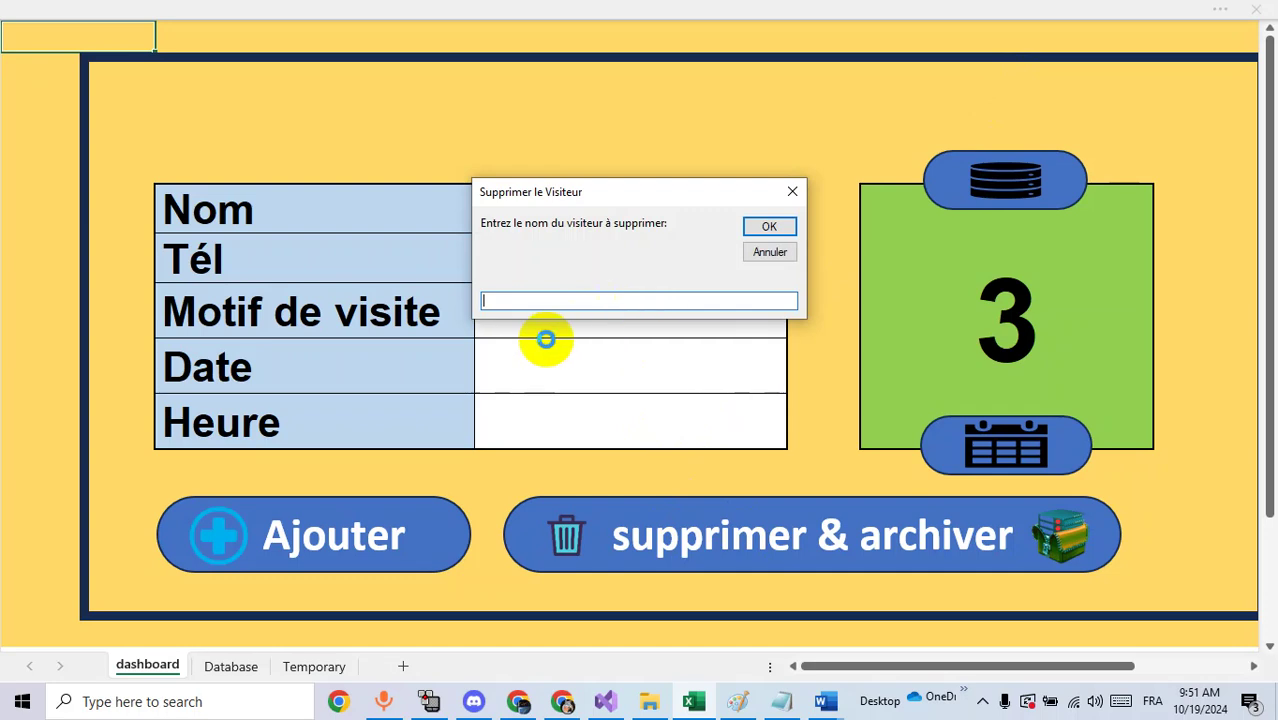
{"action": "type", "text": "jack"}
{"action": "key", "text": "BackSpace"}
{"action": "left_click", "coordinate": [776, 224]}
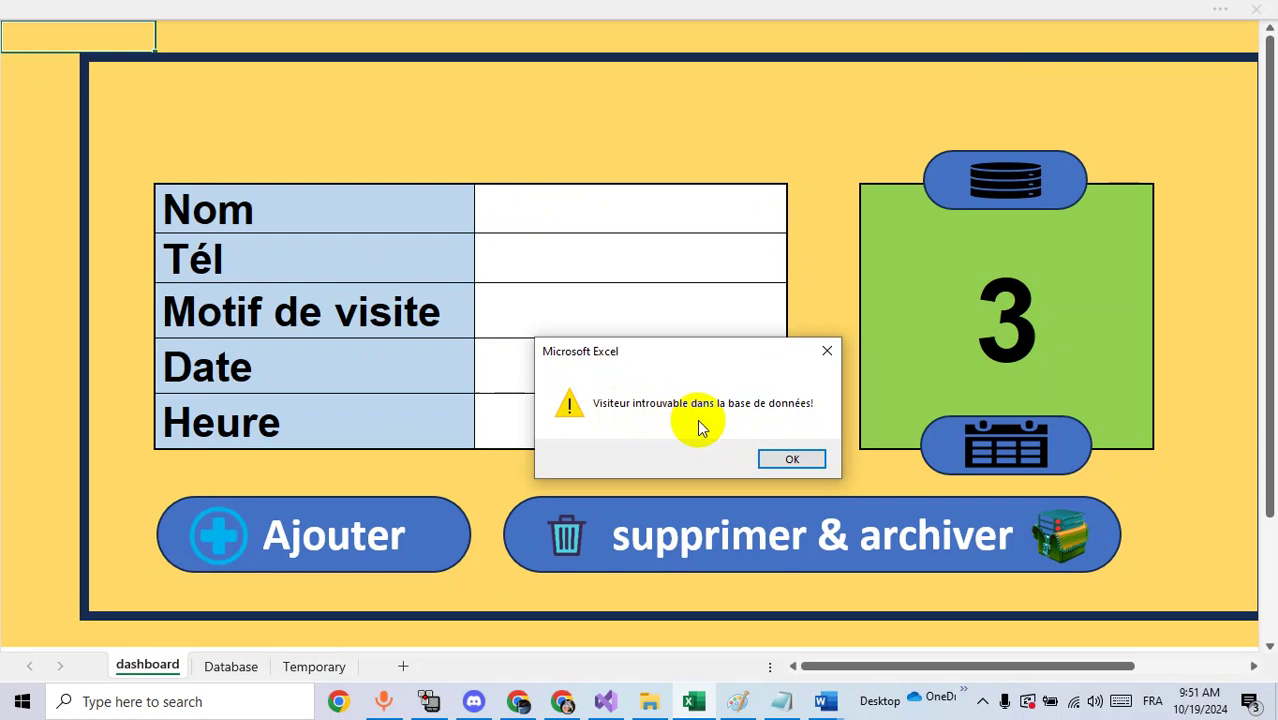
{"action": "left_click", "coordinate": [795, 457]}
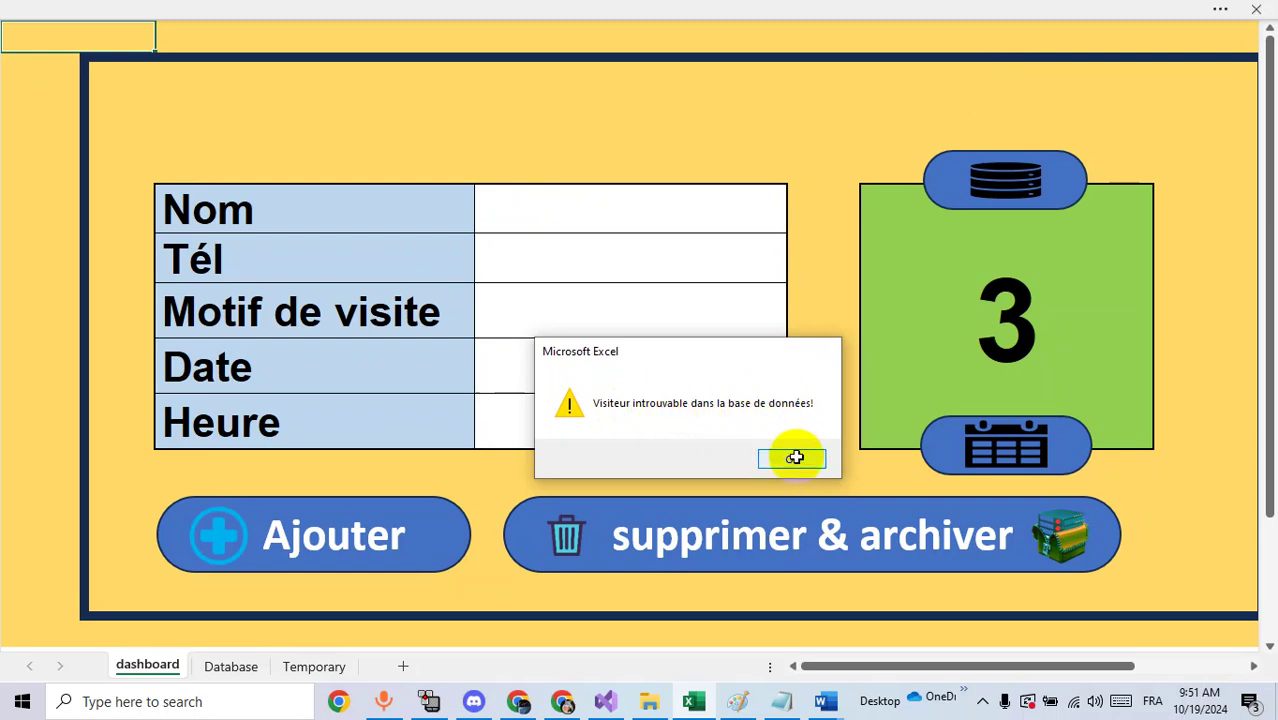
- Delete and archive the visitor by name through supprimer & archiver, confirming the message
{"action": "left_click", "coordinate": [770, 533]}
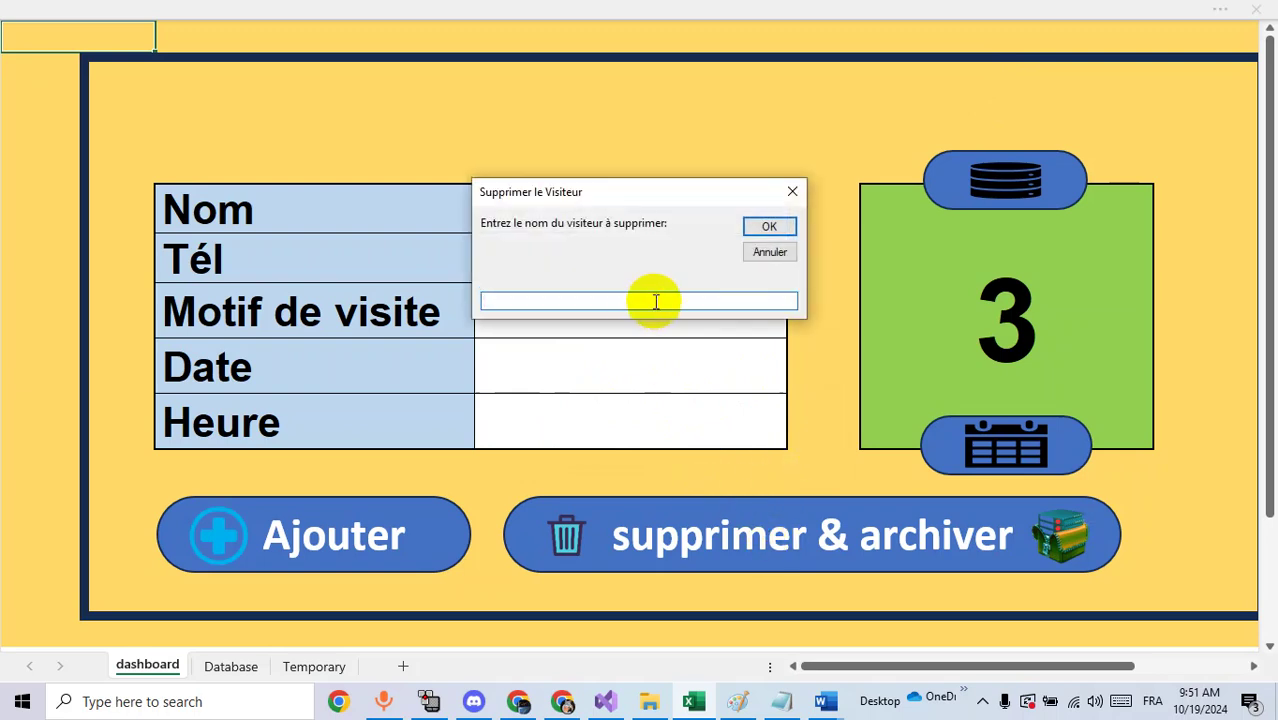
{"action": "type", "text": "i"}
{"action": "type", "text": "a"}
{"action": "type", "text": "ck"}
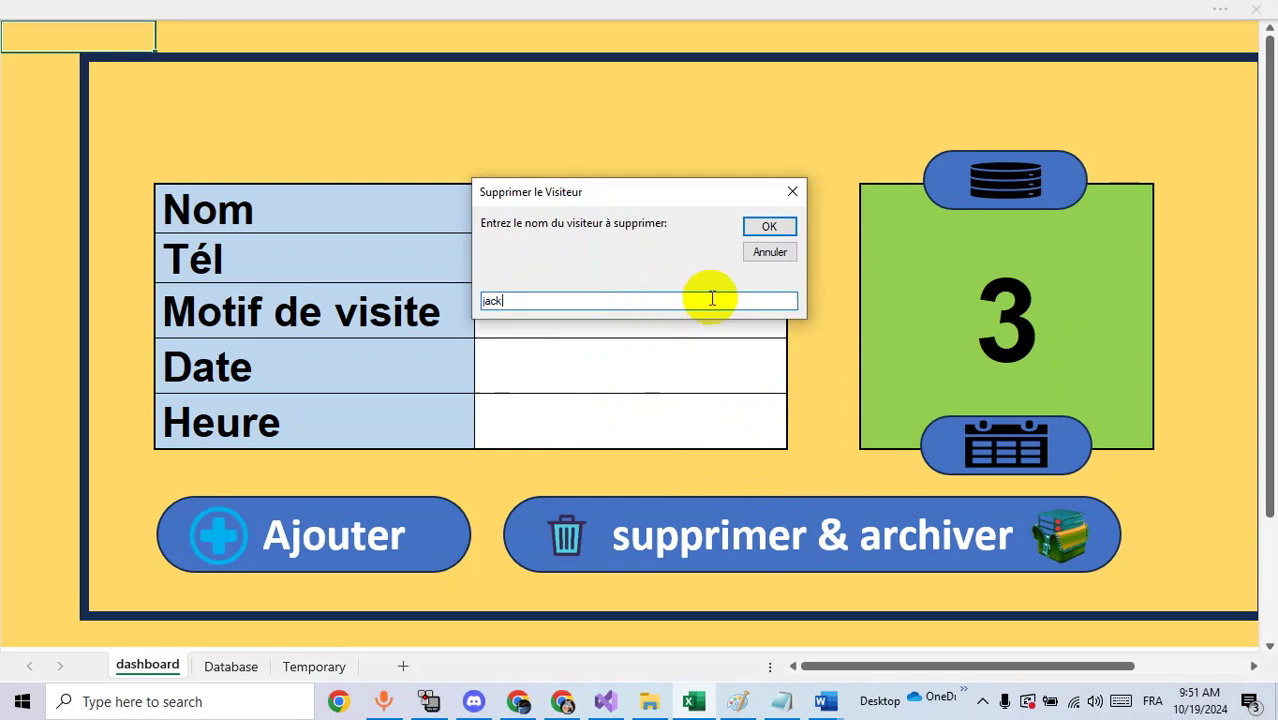
{"action": "left_click", "coordinate": [766, 228]}
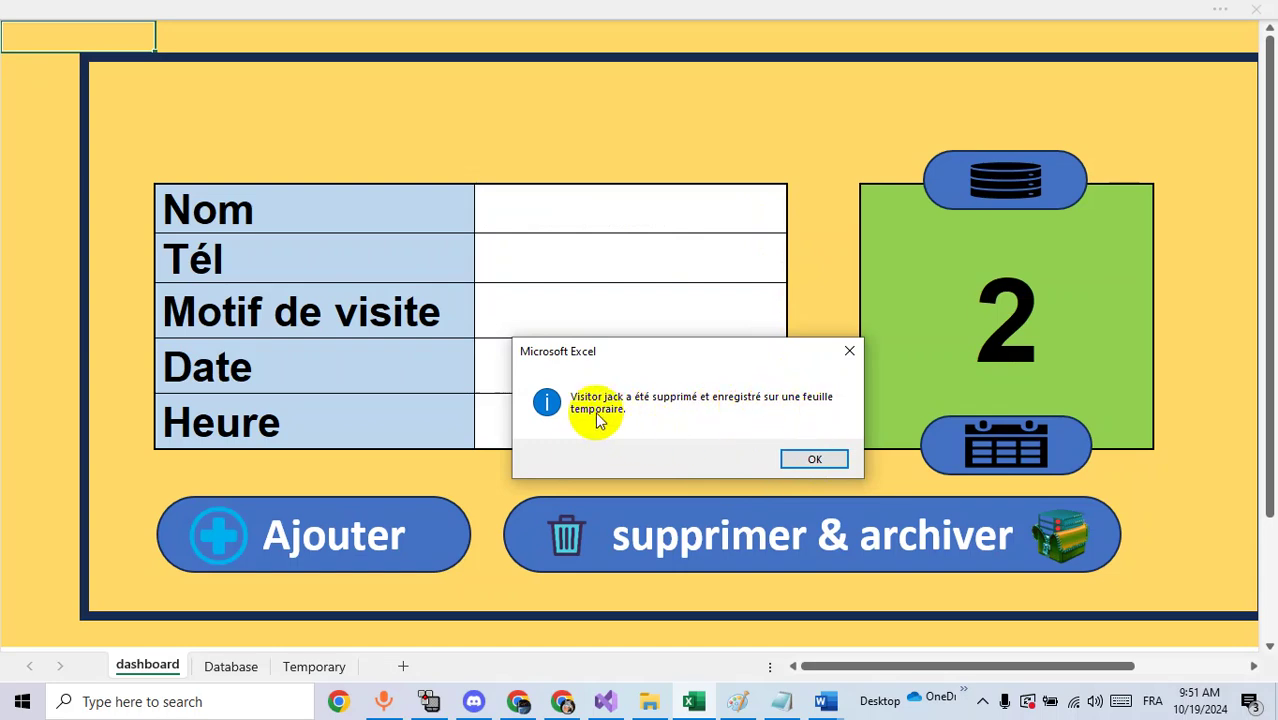
{"action": "left_click", "coordinate": [812, 460]}
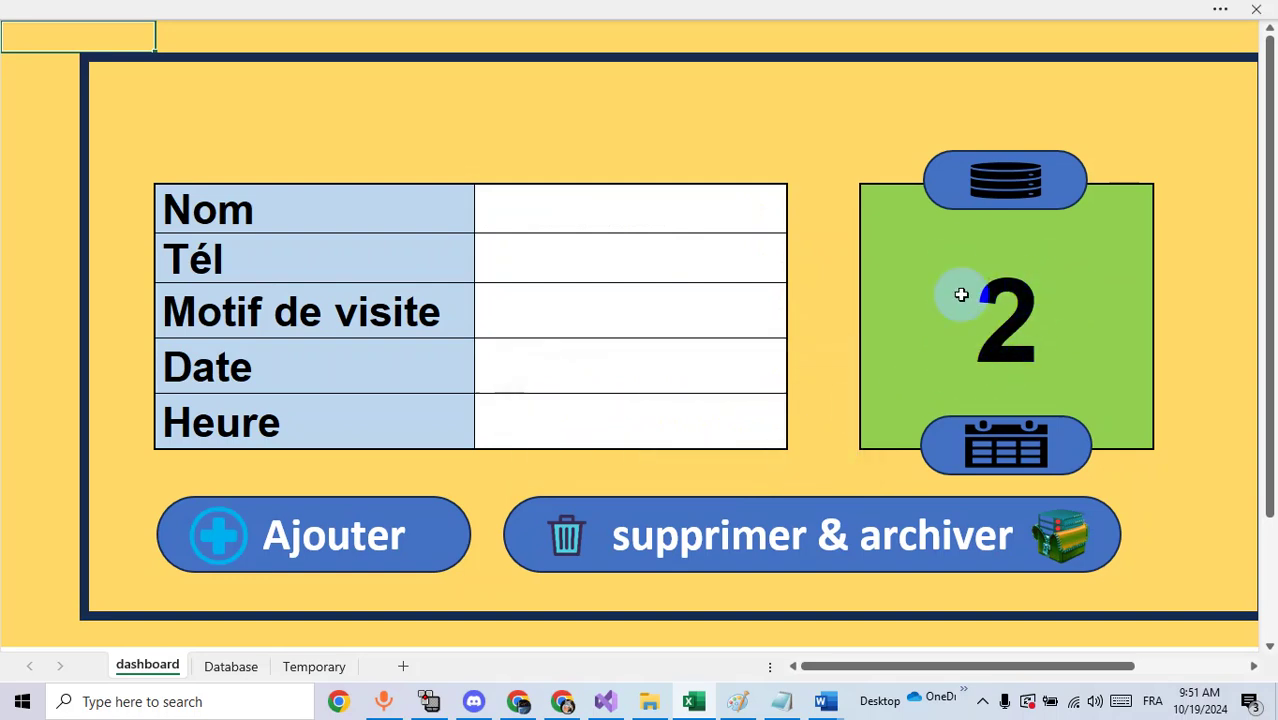
{"action": "left_click", "coordinate": [1005, 208]}
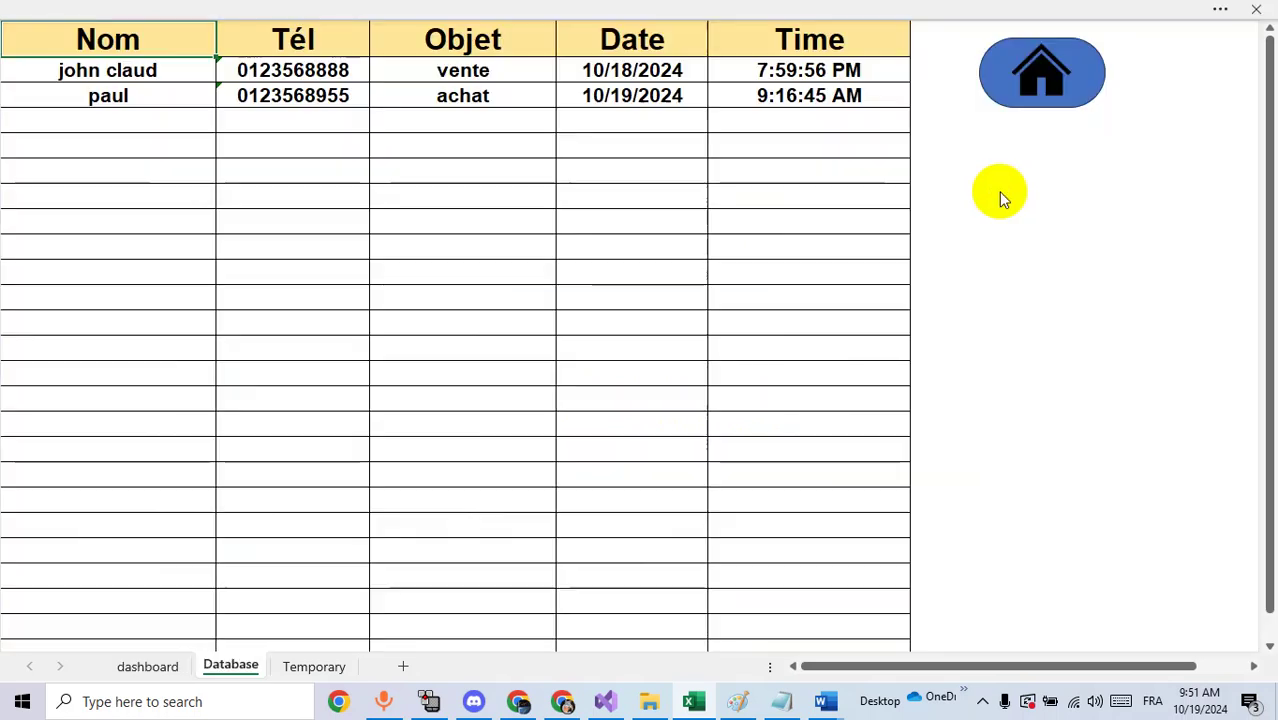
{"action": "left_click", "coordinate": [1039, 84]}
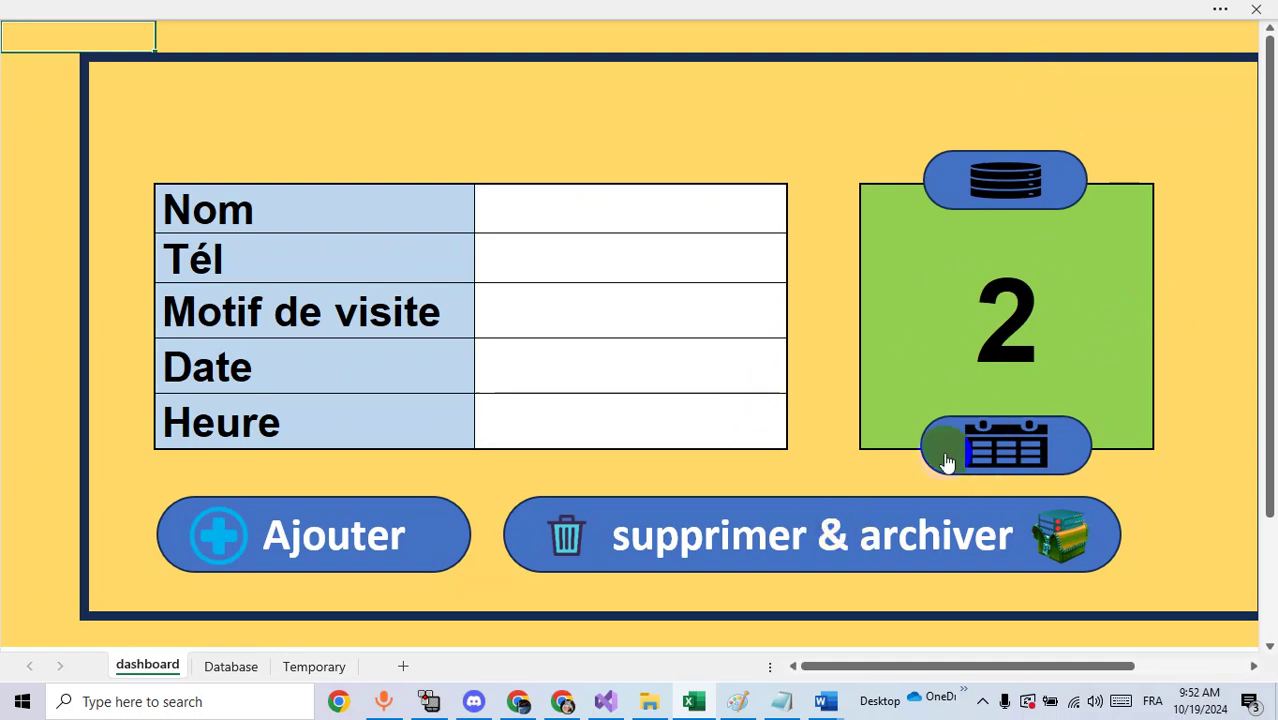
- Review the two archived visitors on the Temporary sheet, then return home to the dashboard
{"action": "left_click", "coordinate": [1003, 456]}
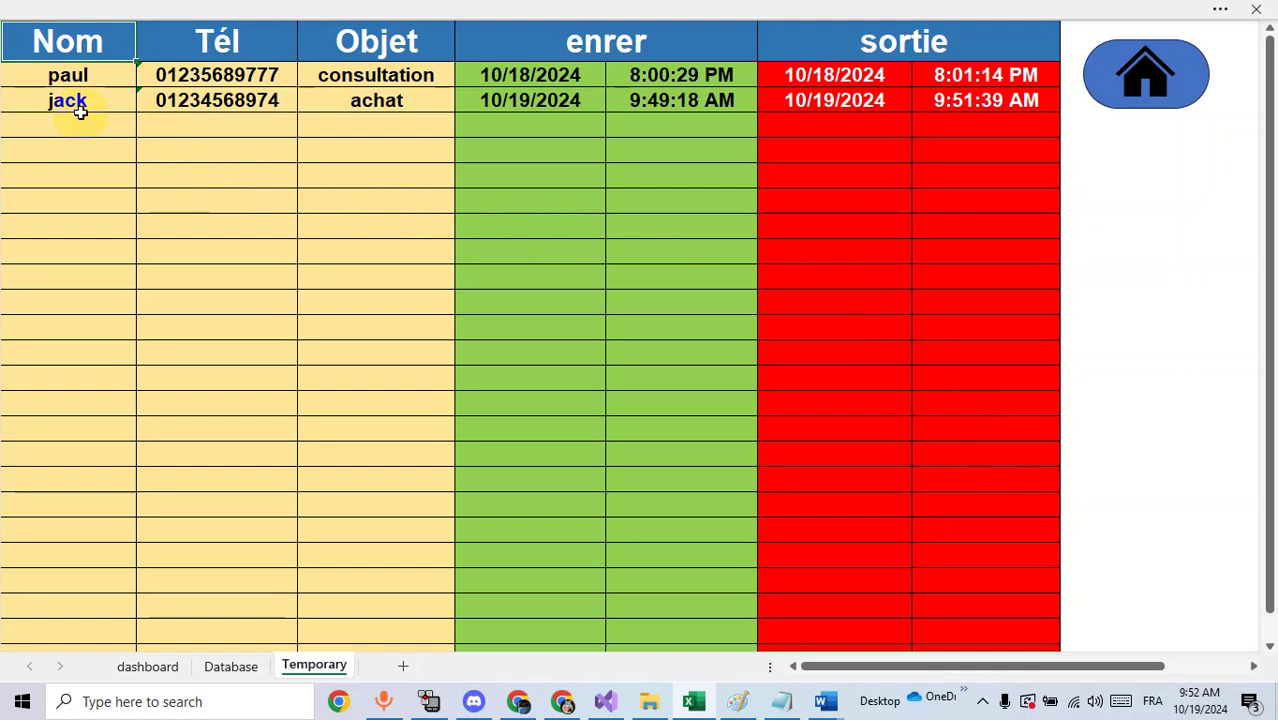
{"action": "left_click", "coordinate": [543, 139]}
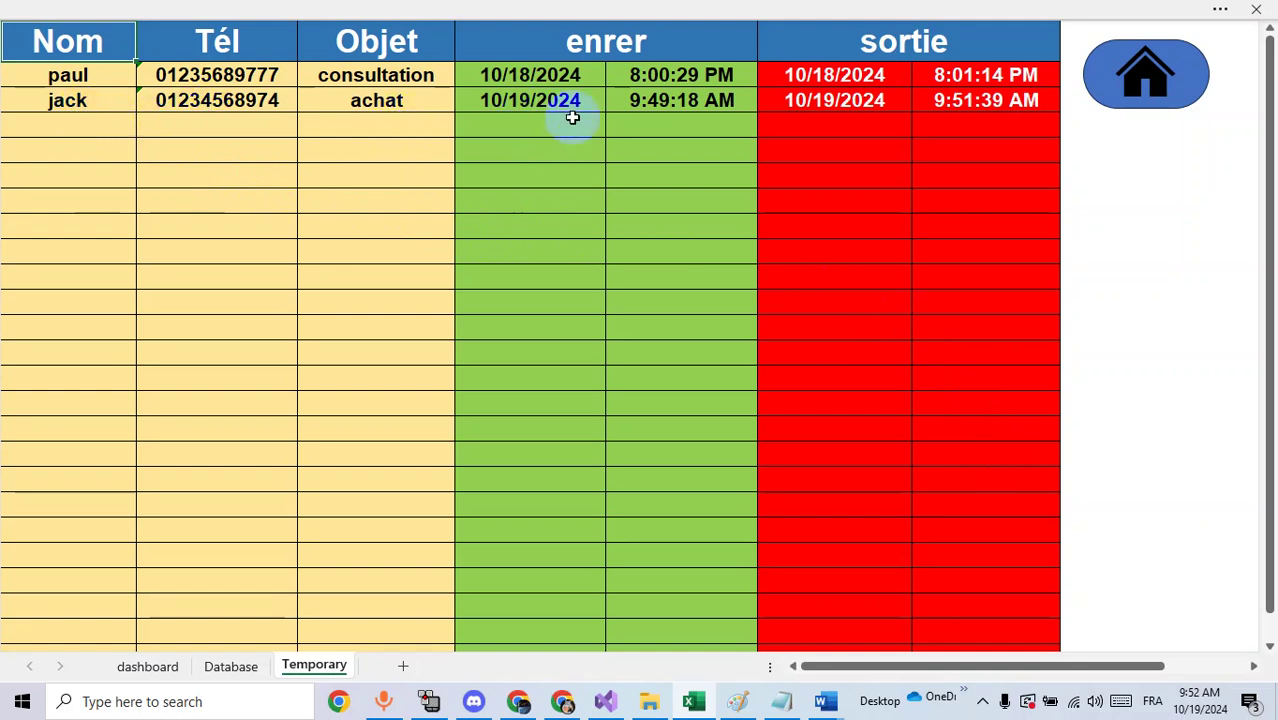
{"action": "left_click", "coordinate": [838, 140]}
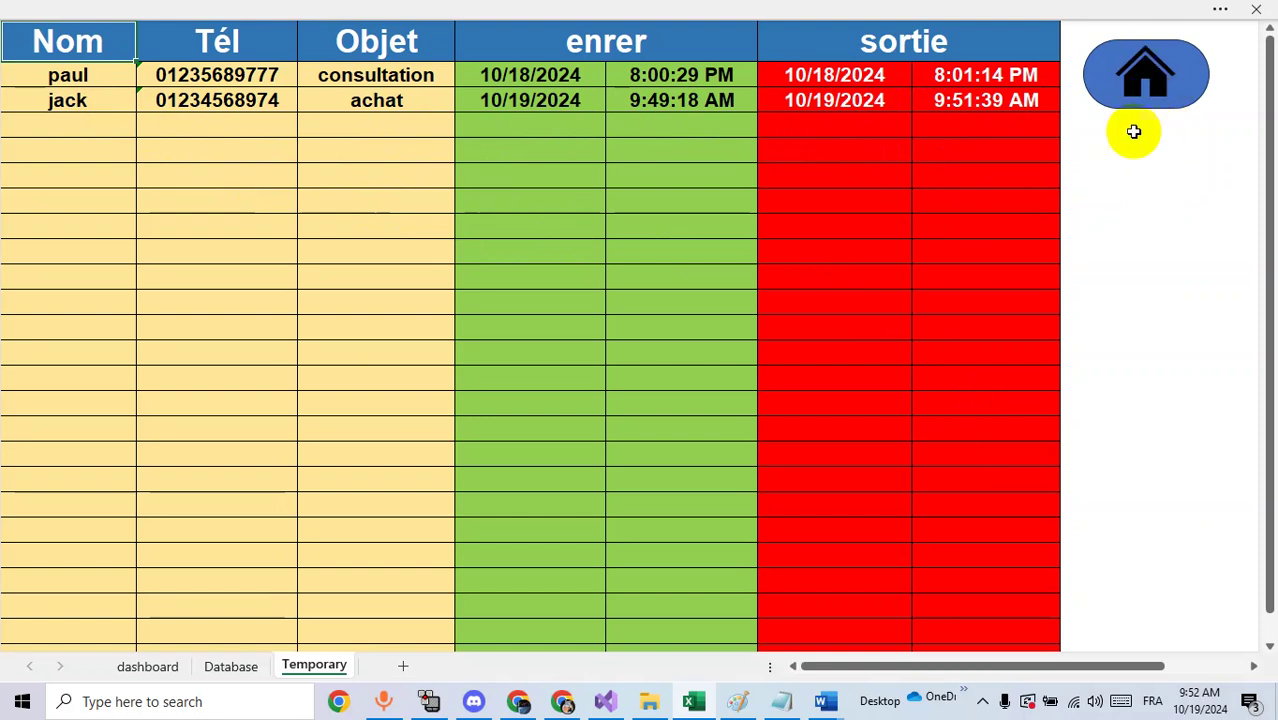
{"action": "left_click", "coordinate": [1167, 186]}
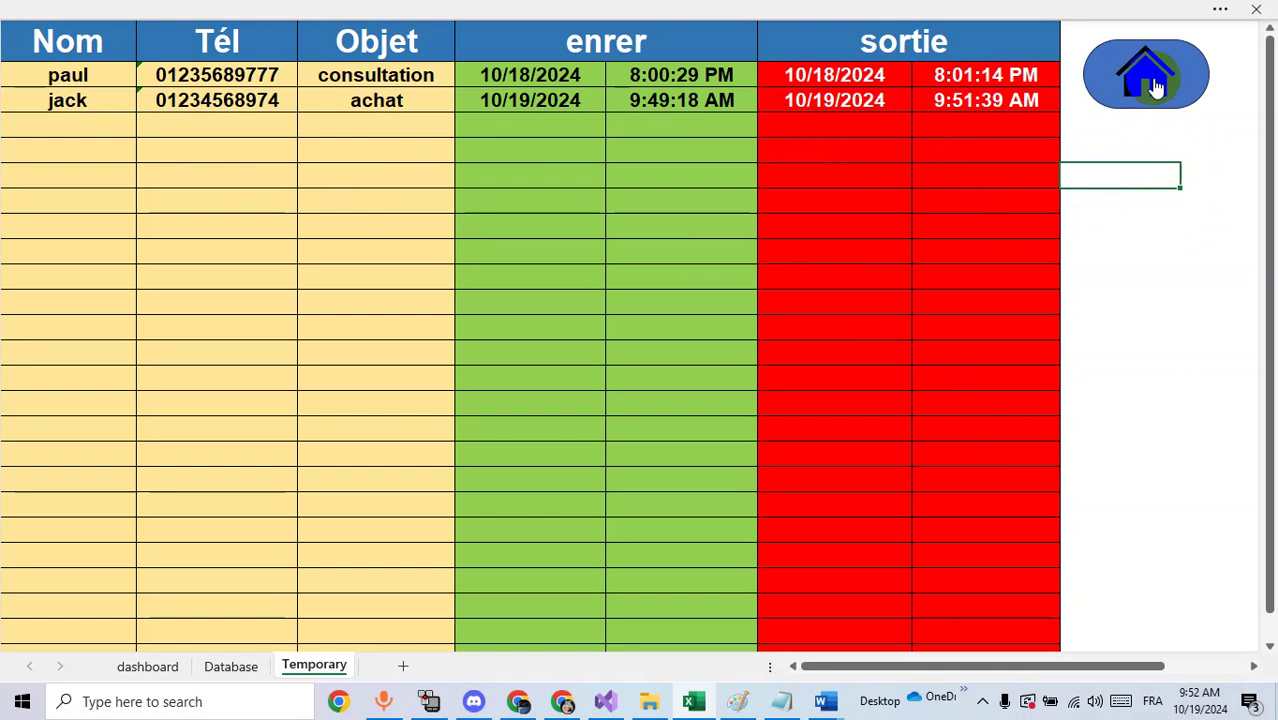
{"action": "left_click", "coordinate": [1153, 76]}
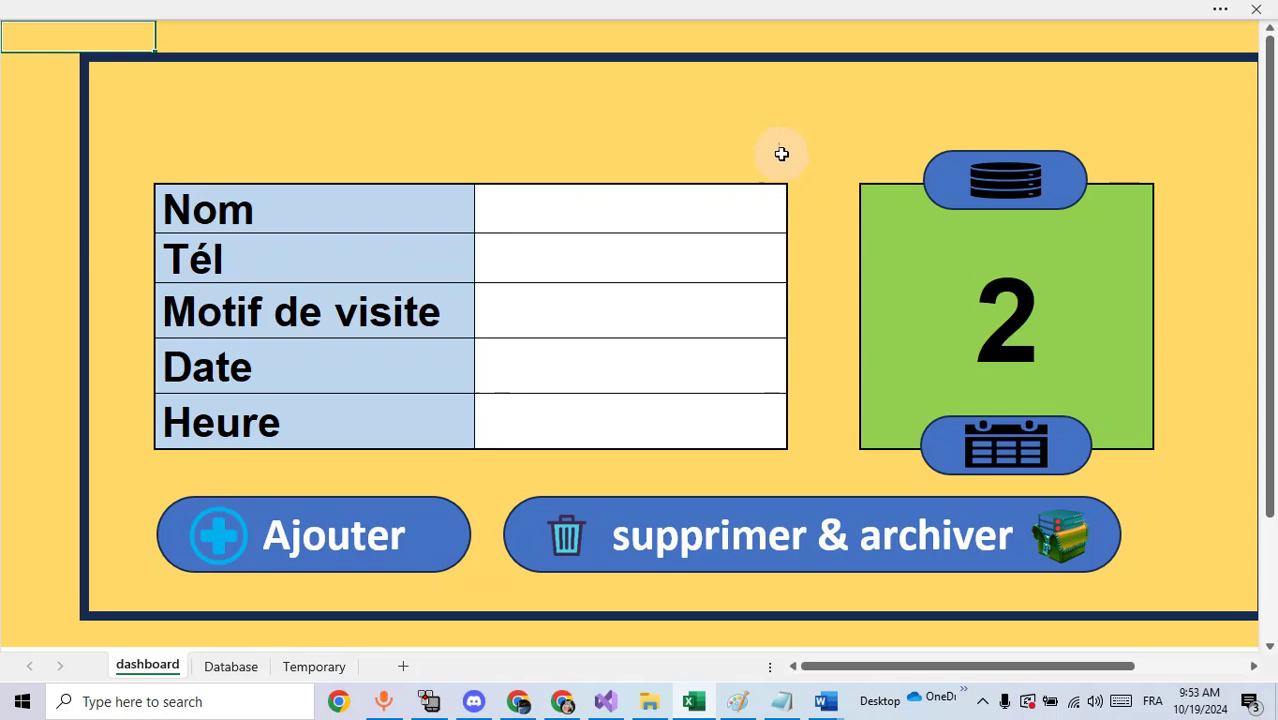
- Enter a visitor's name, phone number and reason 'consultation', then add them with Ajouter
{"action": "left_click", "coordinate": [671, 218]}
{"action": "type", "text": "vince"}
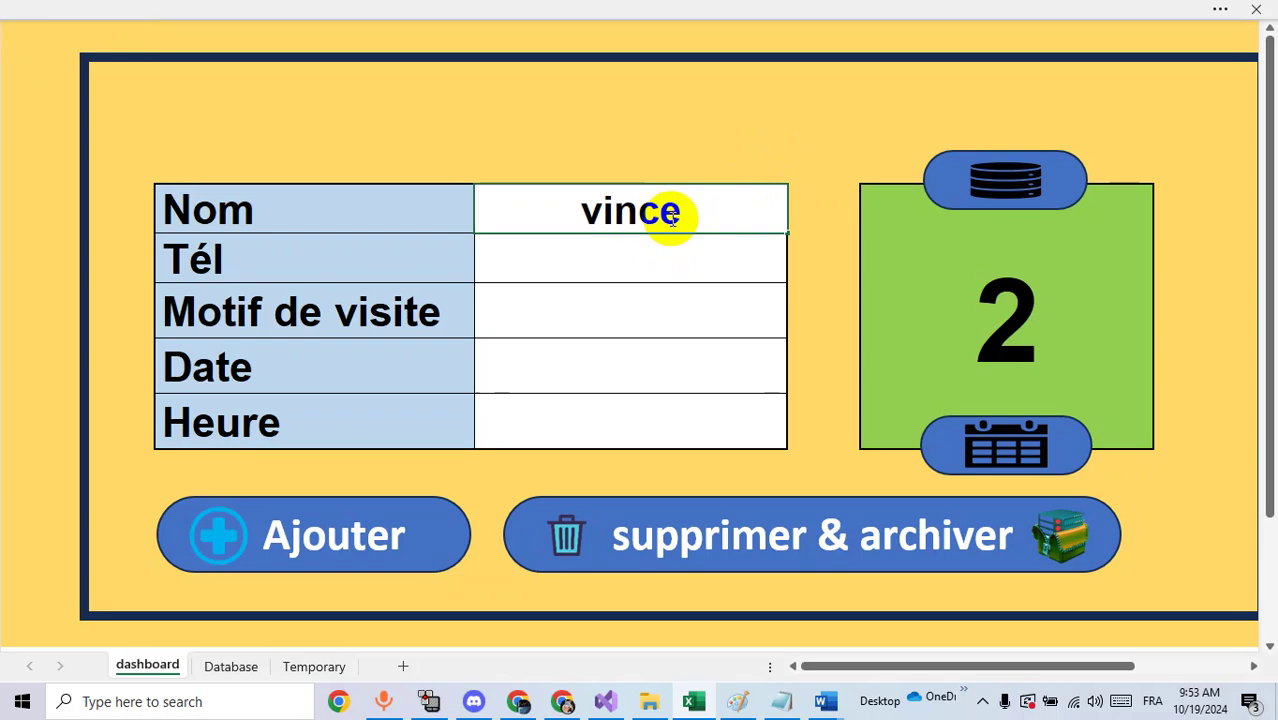
{"action": "type", "text": "nt"}
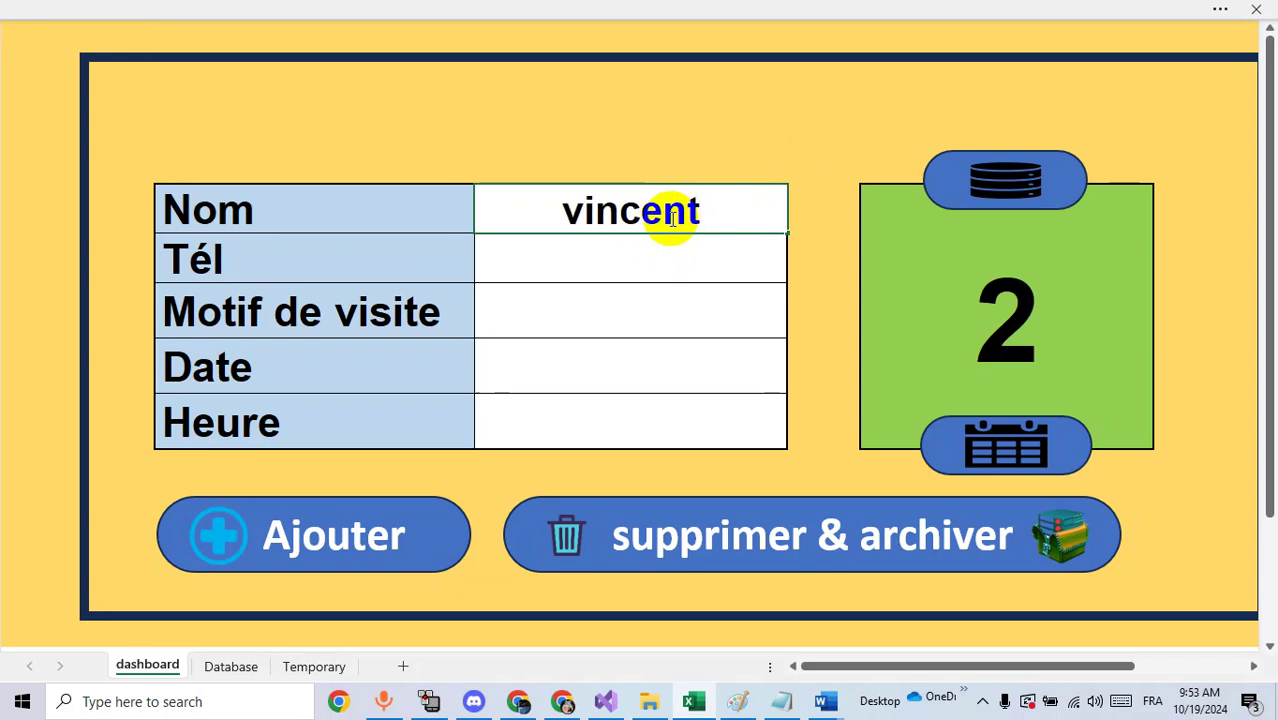
{"action": "key", "text": "Return"}
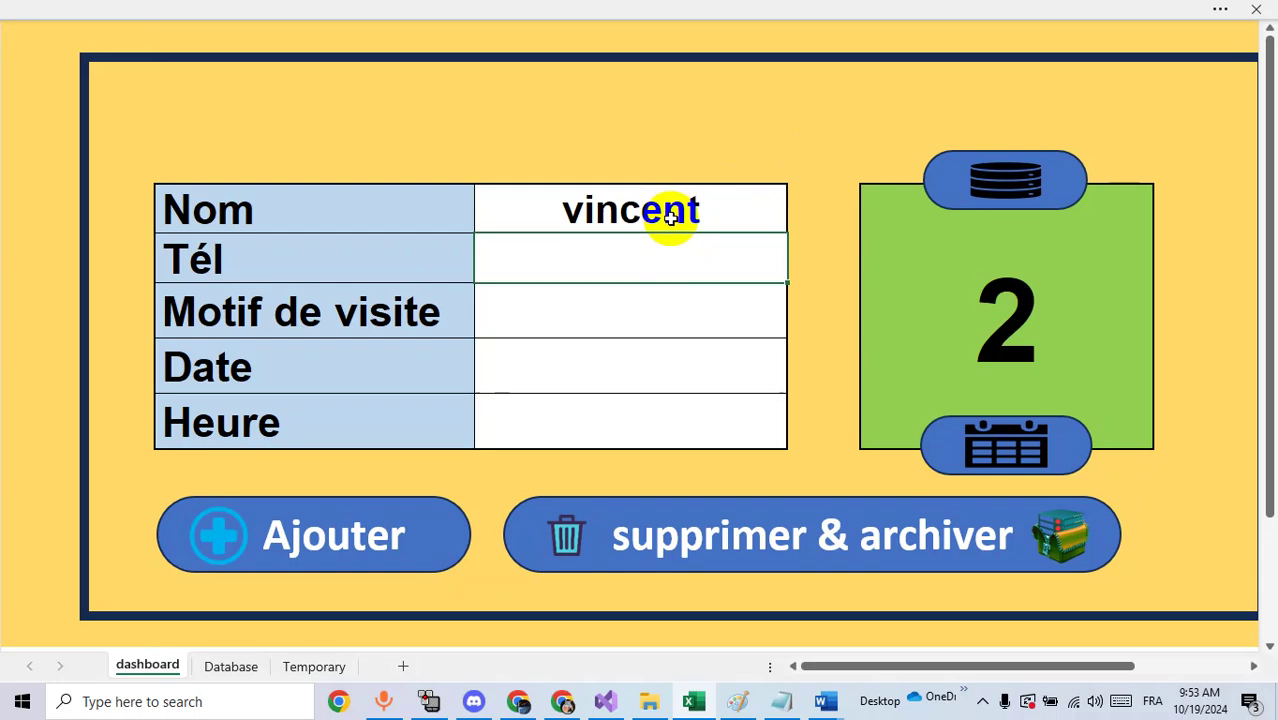
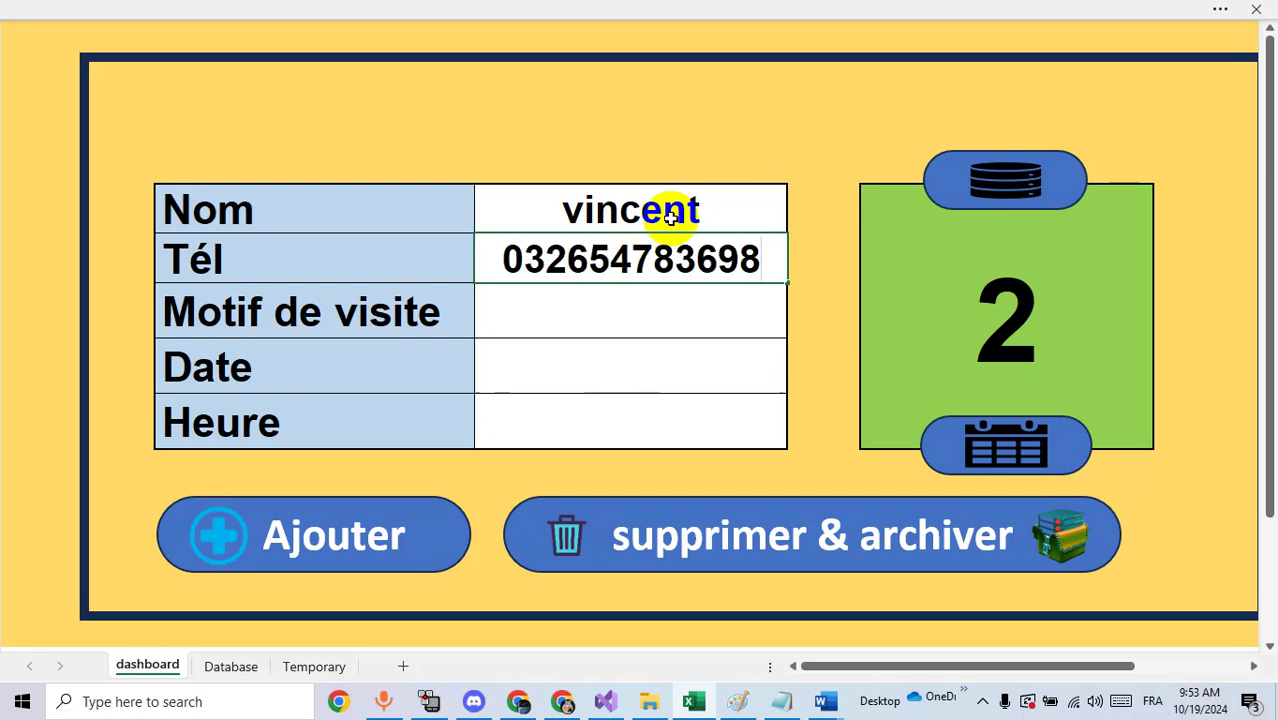
{"action": "key", "text": "Return"}
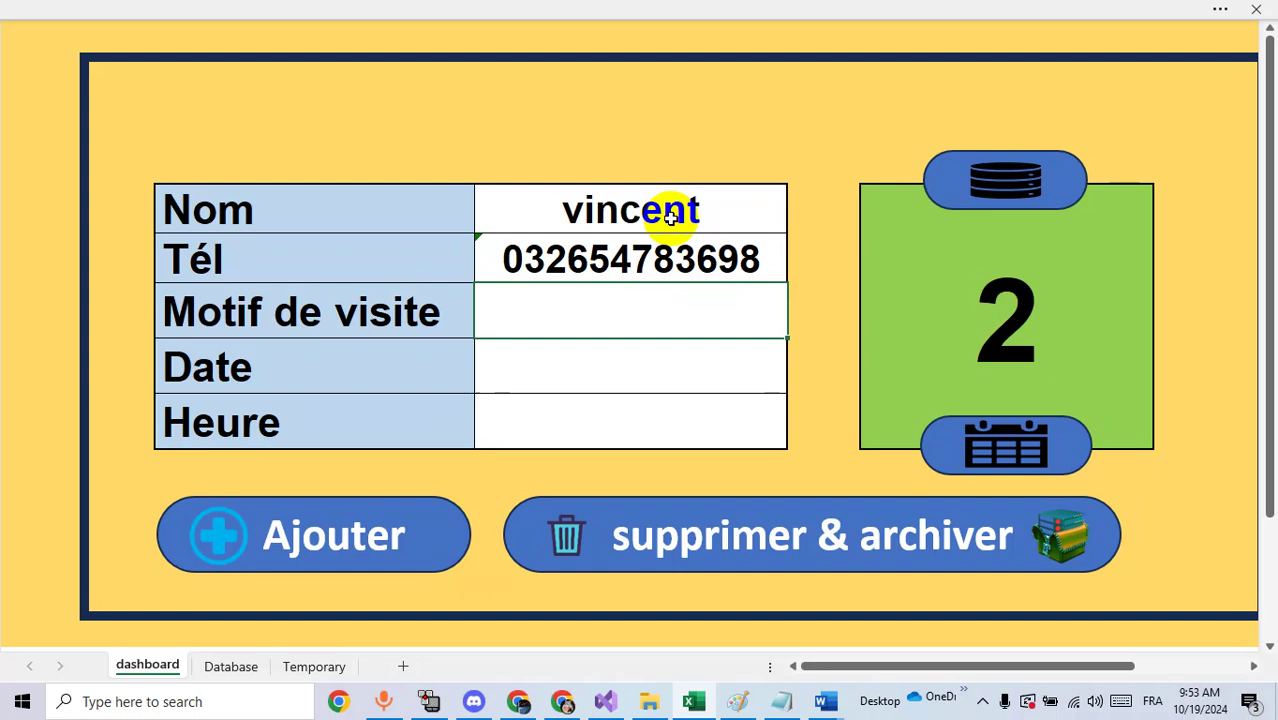
{"action": "type", "text": "consultat"}
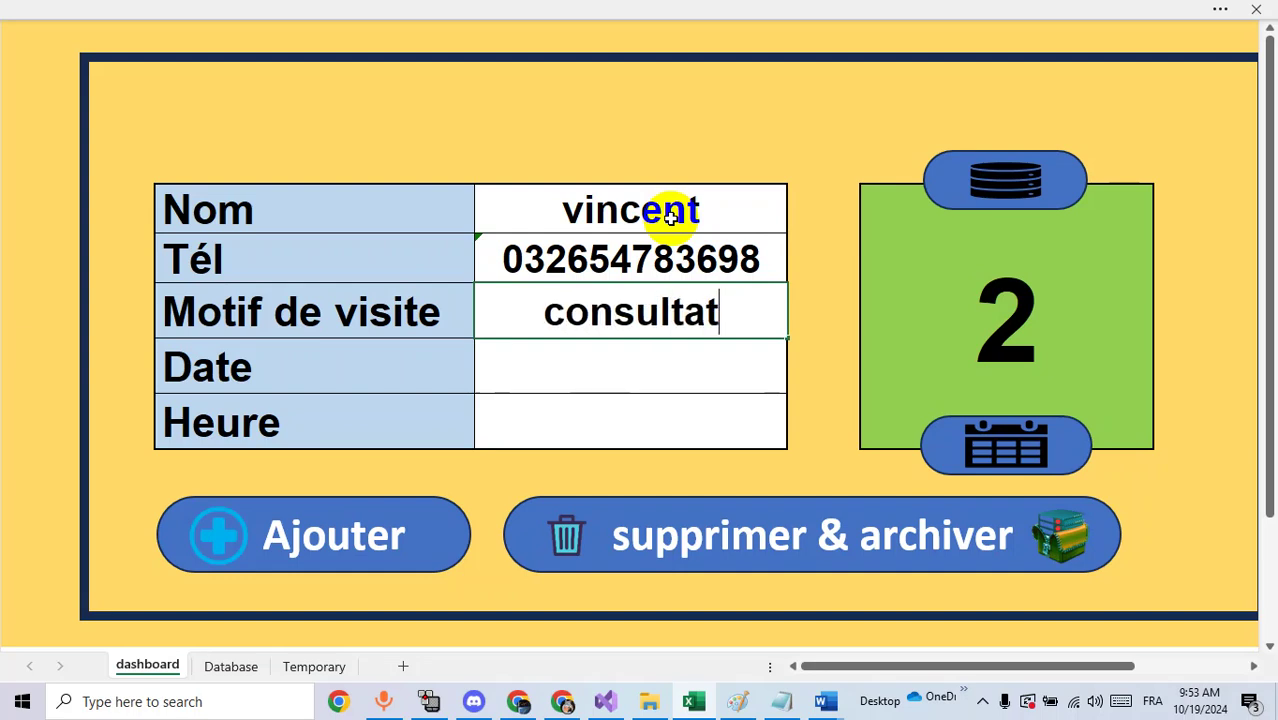
{"action": "type", "text": "ion"}
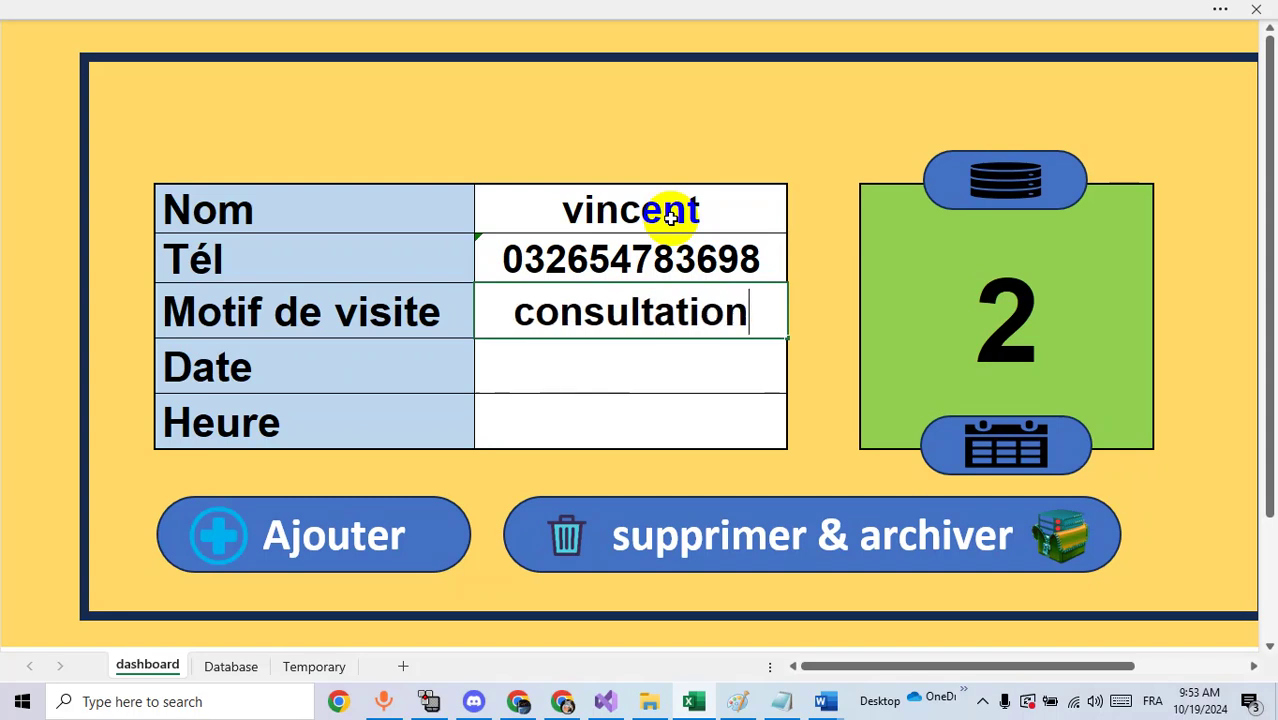
{"action": "key", "text": "Return"}
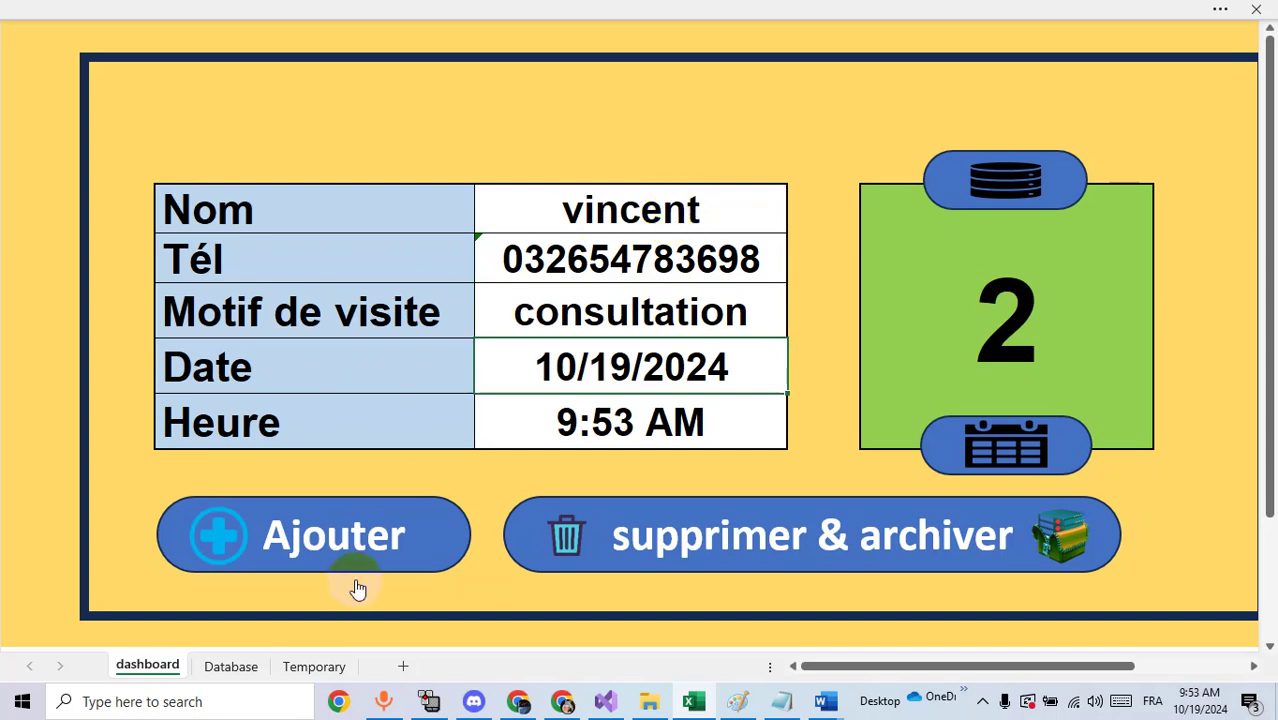
{"action": "left_click", "coordinate": [356, 548]}
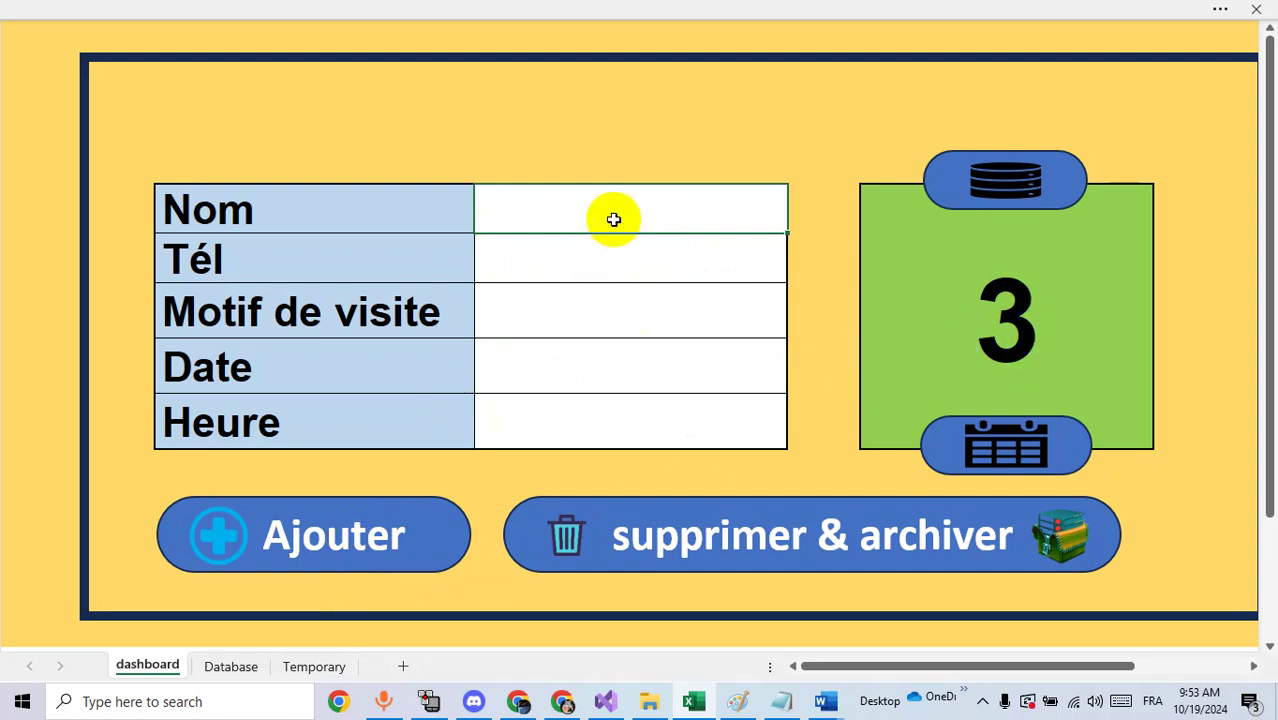
- Fill in another visitor's name, phone number and reason 'achat', then add them with Ajouter
{"action": "type", "text": "david"}
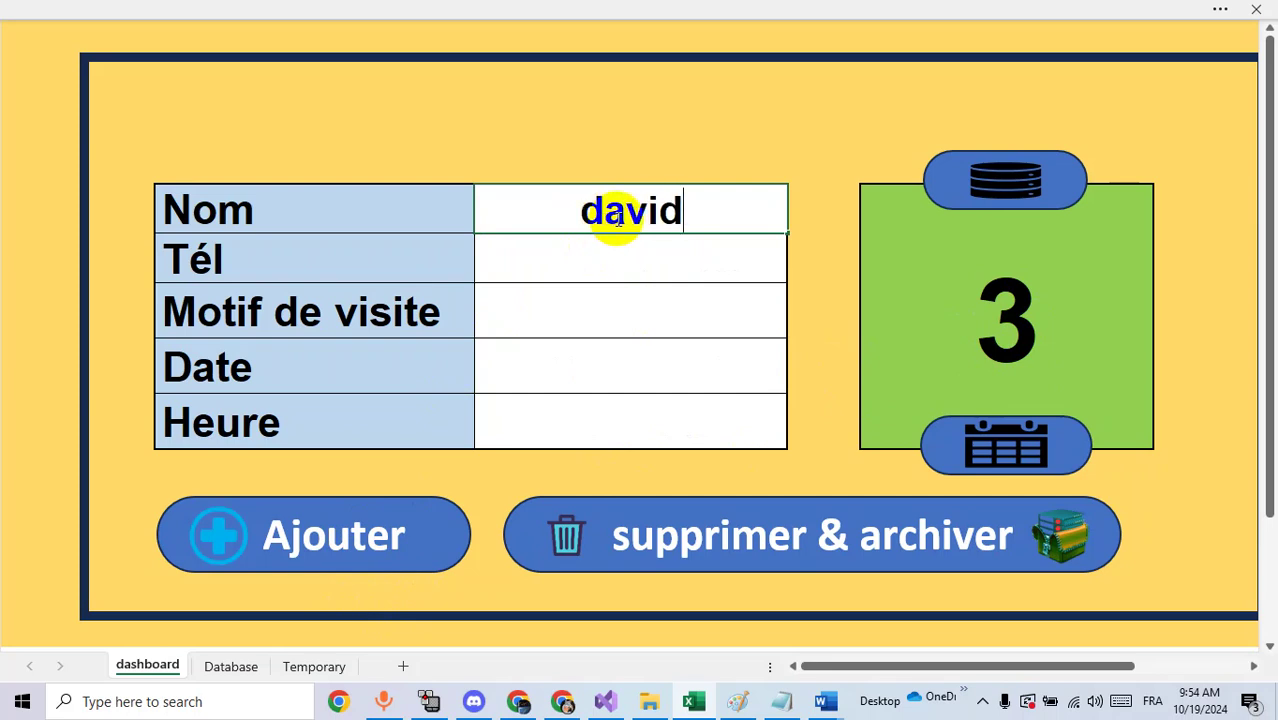
{"action": "left_click", "coordinate": [633, 259]}
{"action": "type", "text": "145632447"}
{"action": "left_click", "coordinate": [640, 328]}
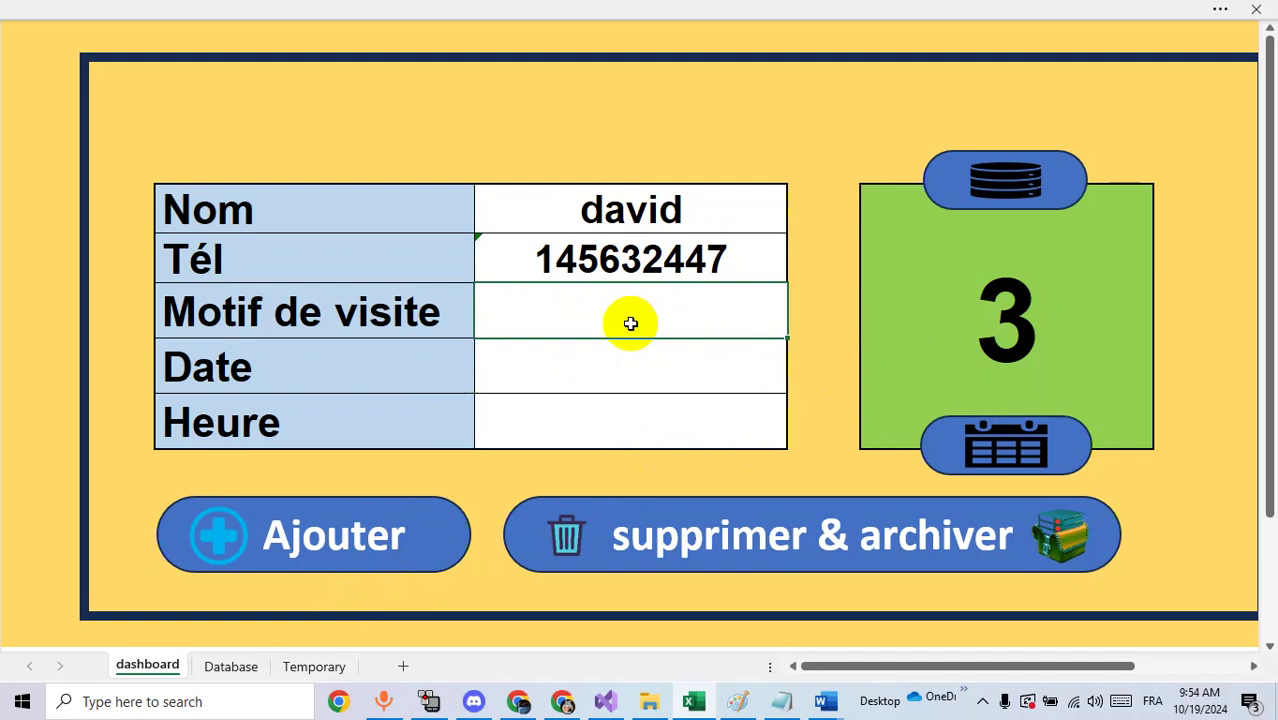
{"action": "double_click", "coordinate": [630, 323]}
{"action": "type", "text": "achat"}
{"action": "left_click", "coordinate": [620, 345]}
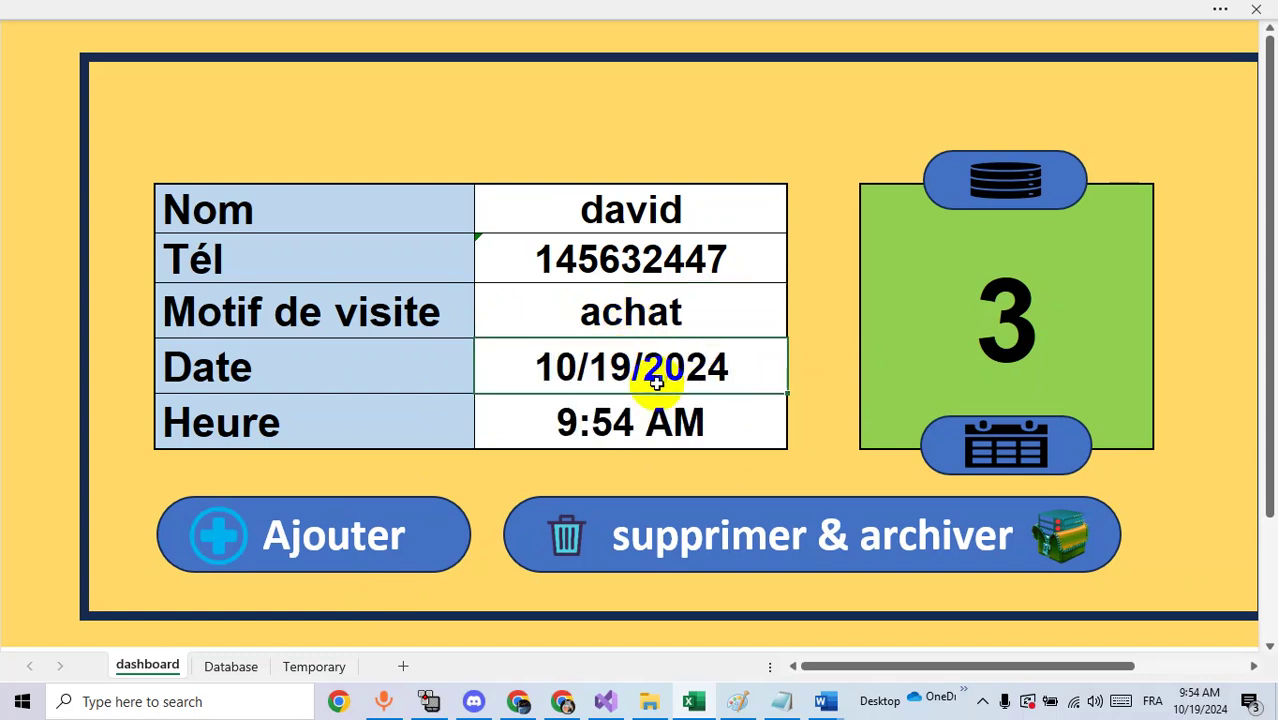
{"action": "left_click", "coordinate": [342, 531]}
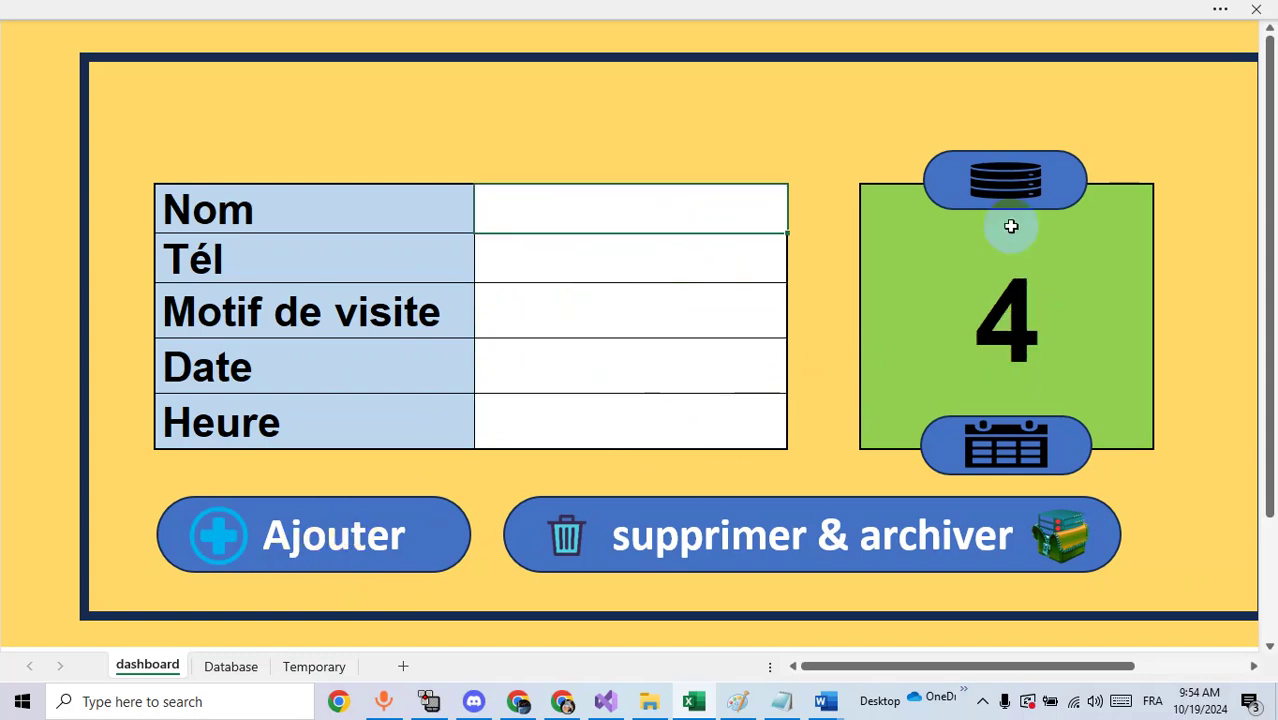
{"action": "left_click", "coordinate": [1009, 316]}
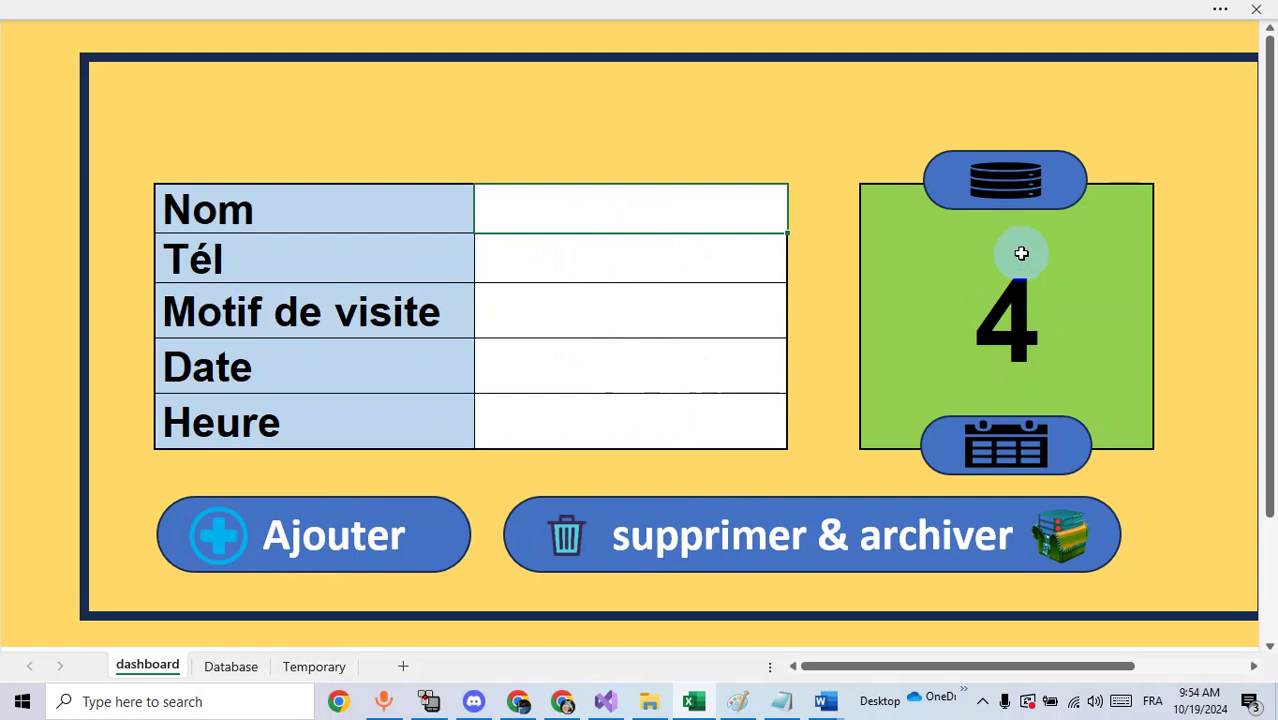
{"action": "left_click", "coordinate": [1005, 177]}
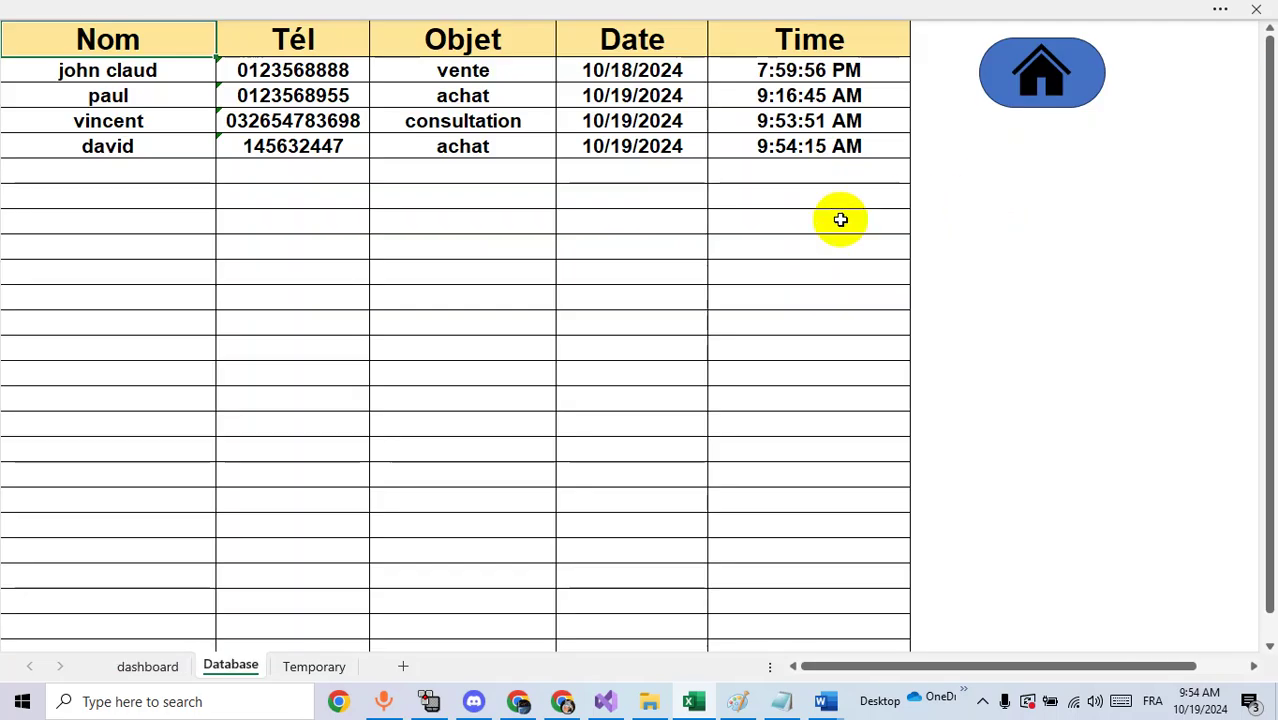
{"action": "left_click", "coordinate": [1034, 84]}
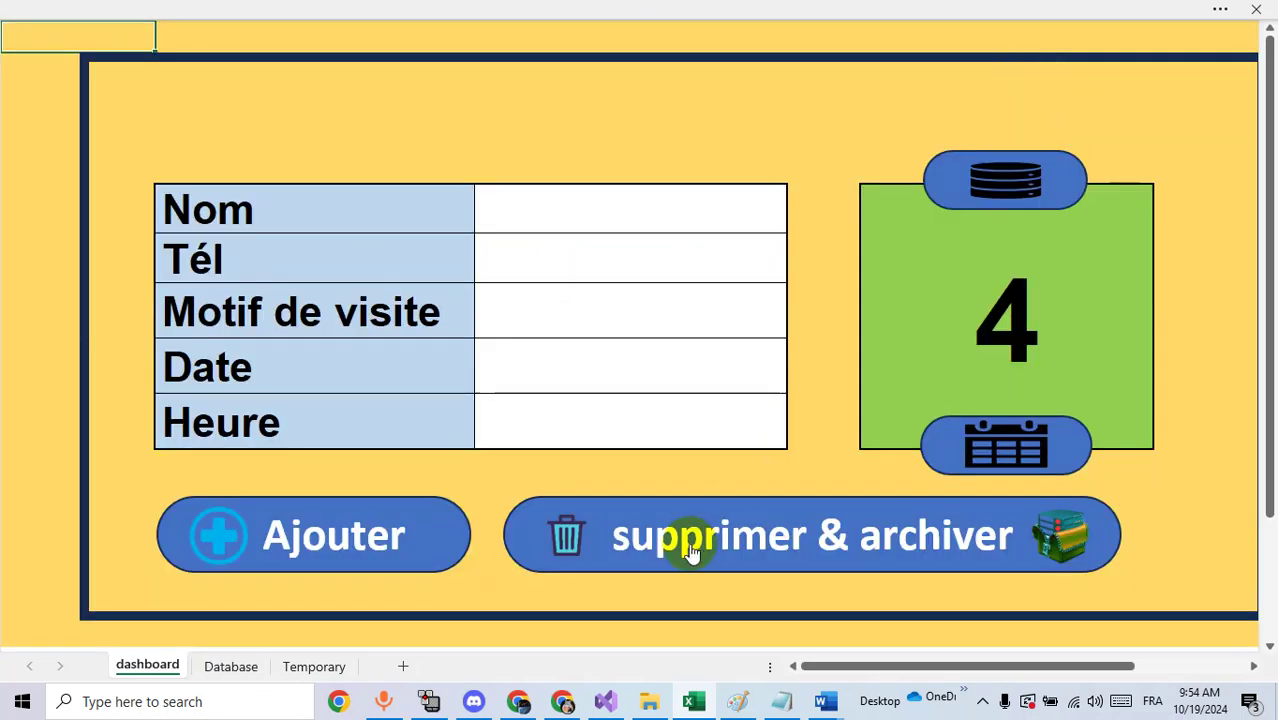
- Delete and archive the latest achat visitor by name via supprimer & archiver, confirming the message
{"action": "left_click", "coordinate": [697, 537]}
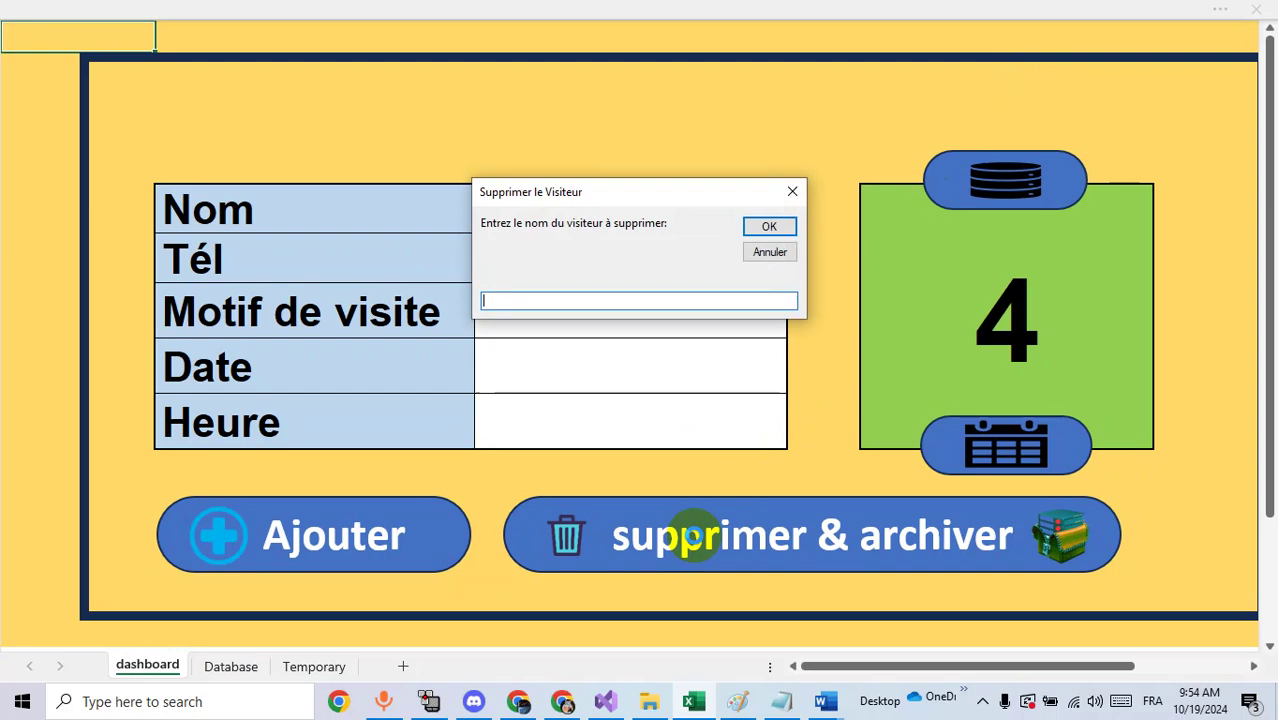
{"action": "type", "text": "david"}
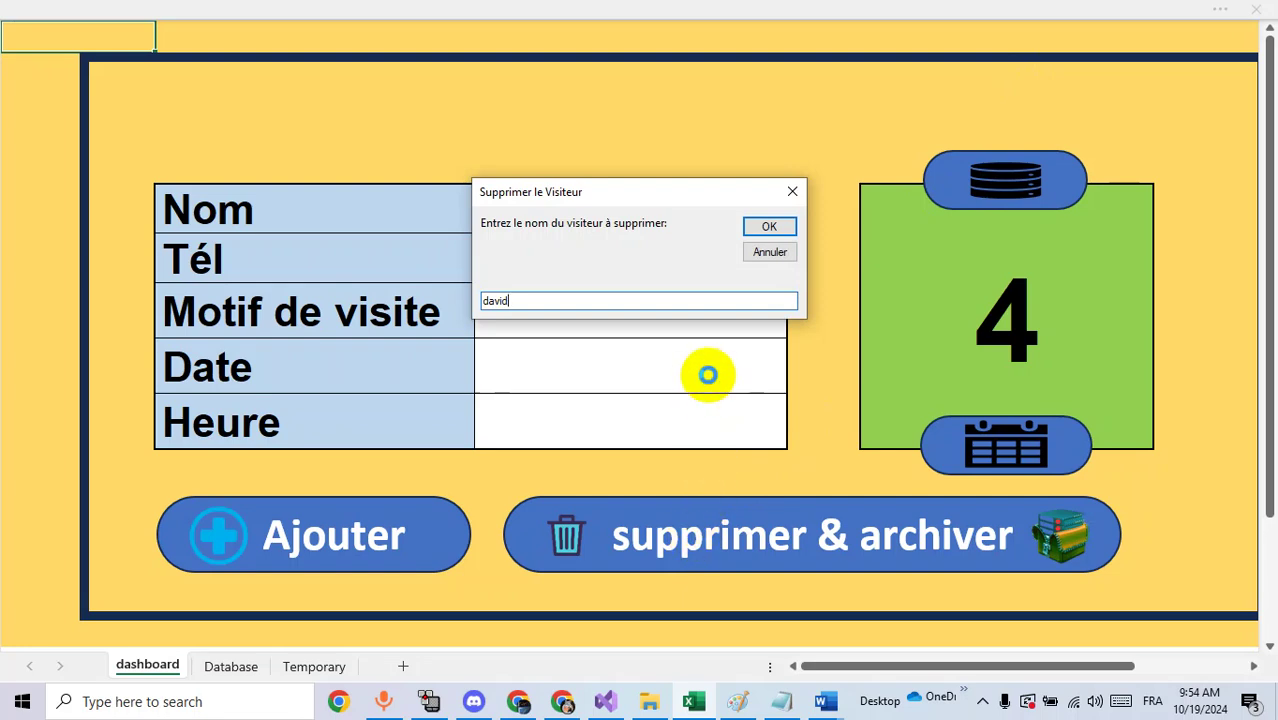
{"action": "left_click", "coordinate": [765, 226]}
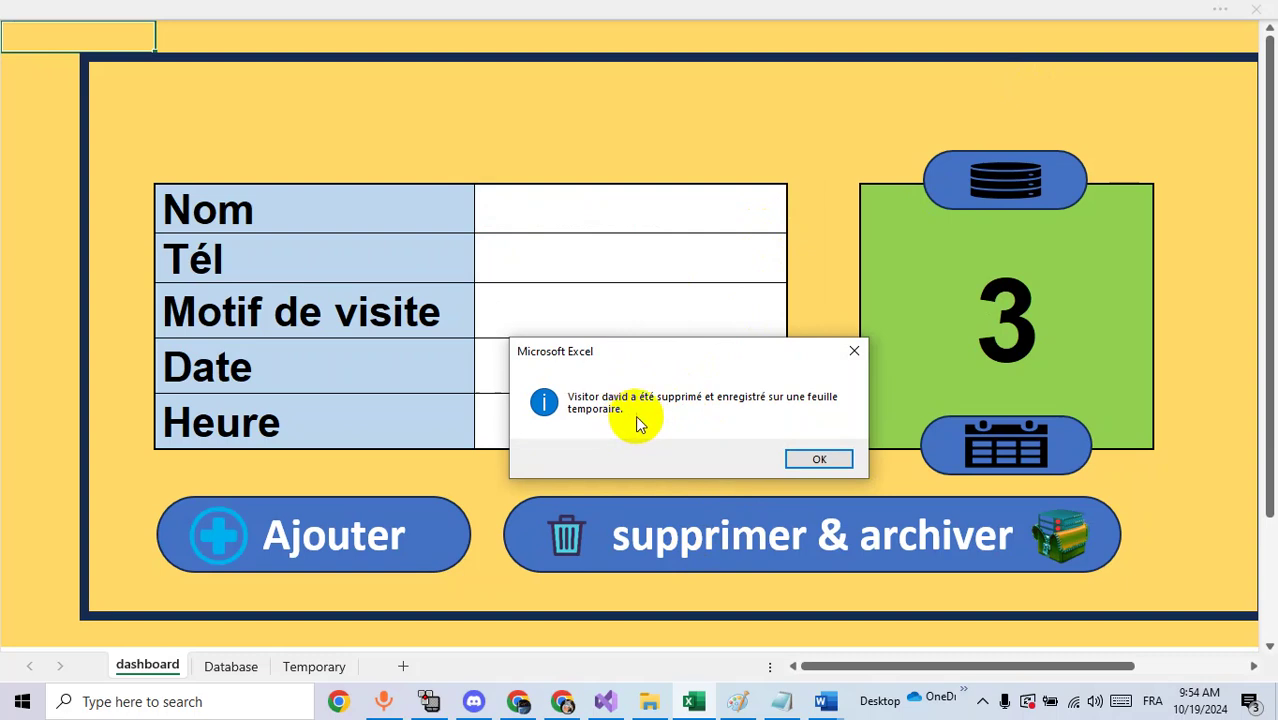
{"action": "left_click", "coordinate": [819, 461]}
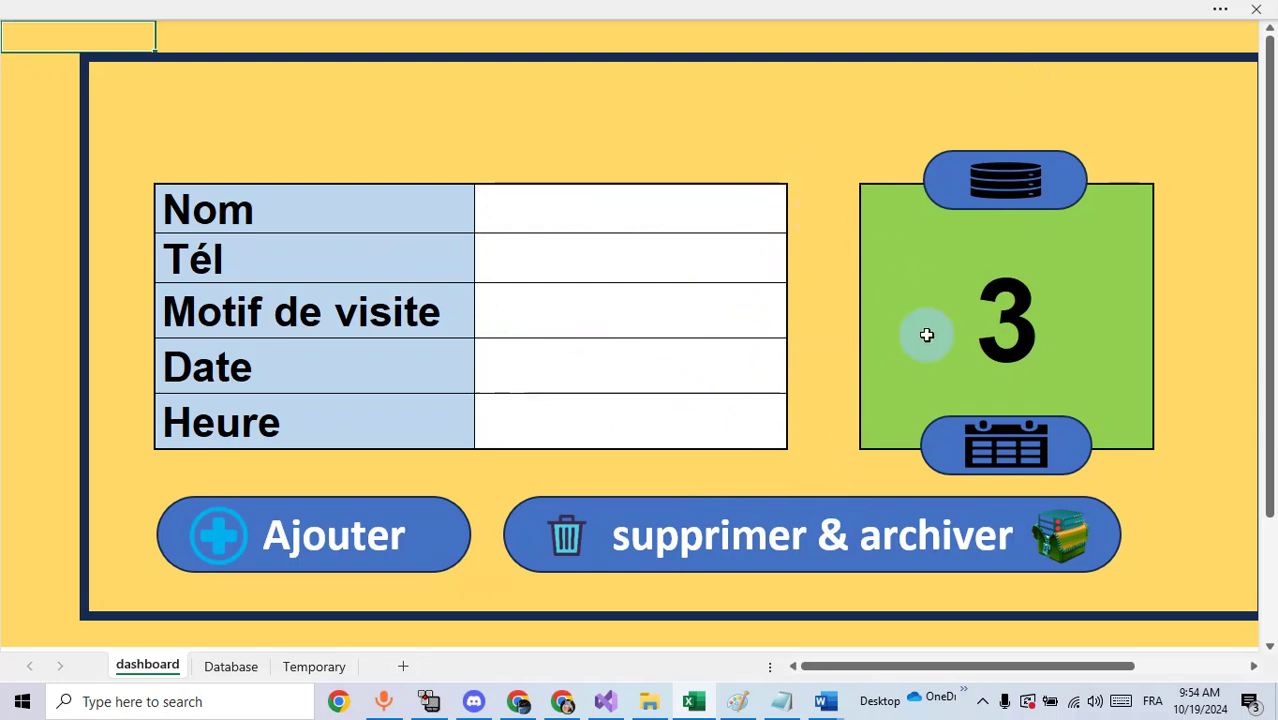
{"action": "left_click", "coordinate": [998, 444]}
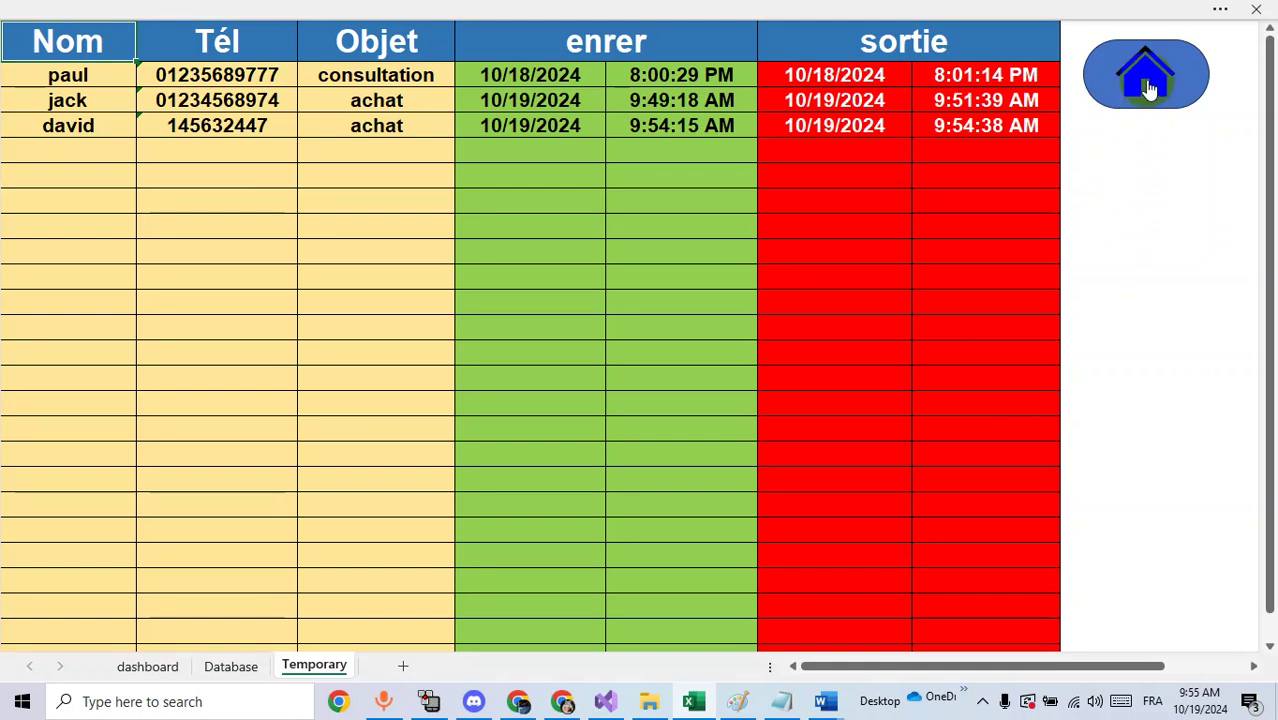
{"action": "left_click", "coordinate": [1147, 80]}
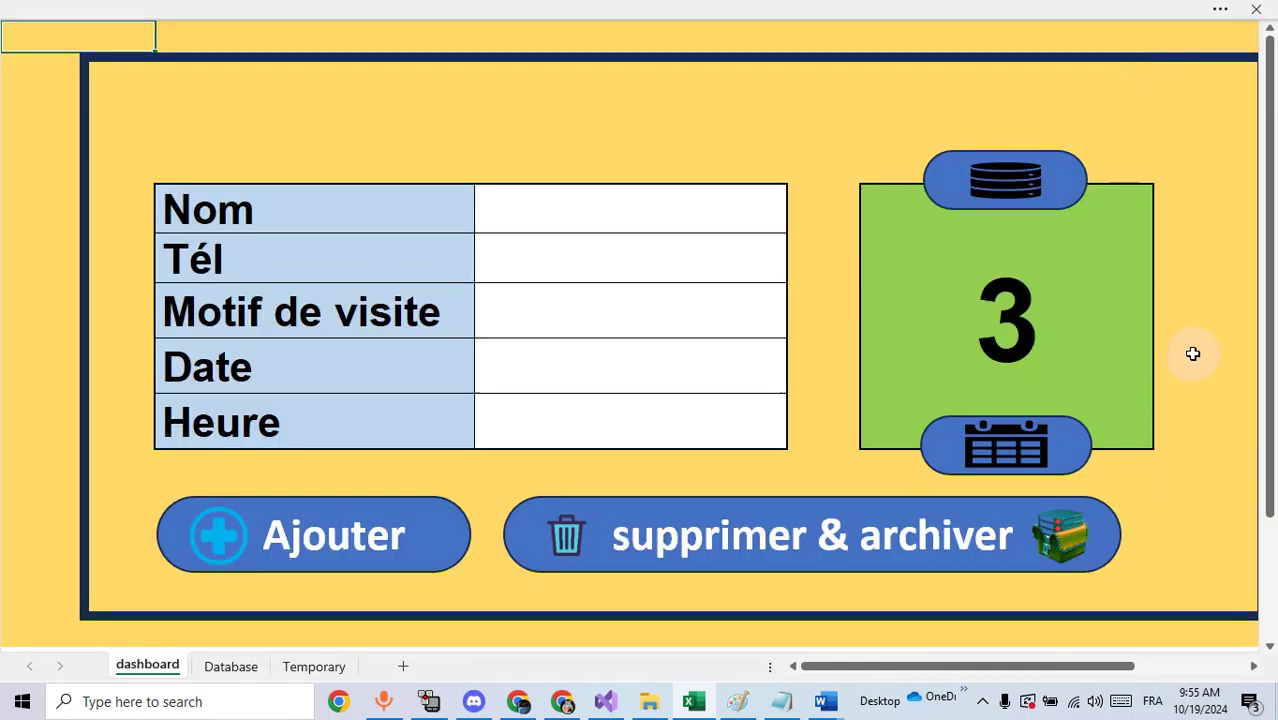